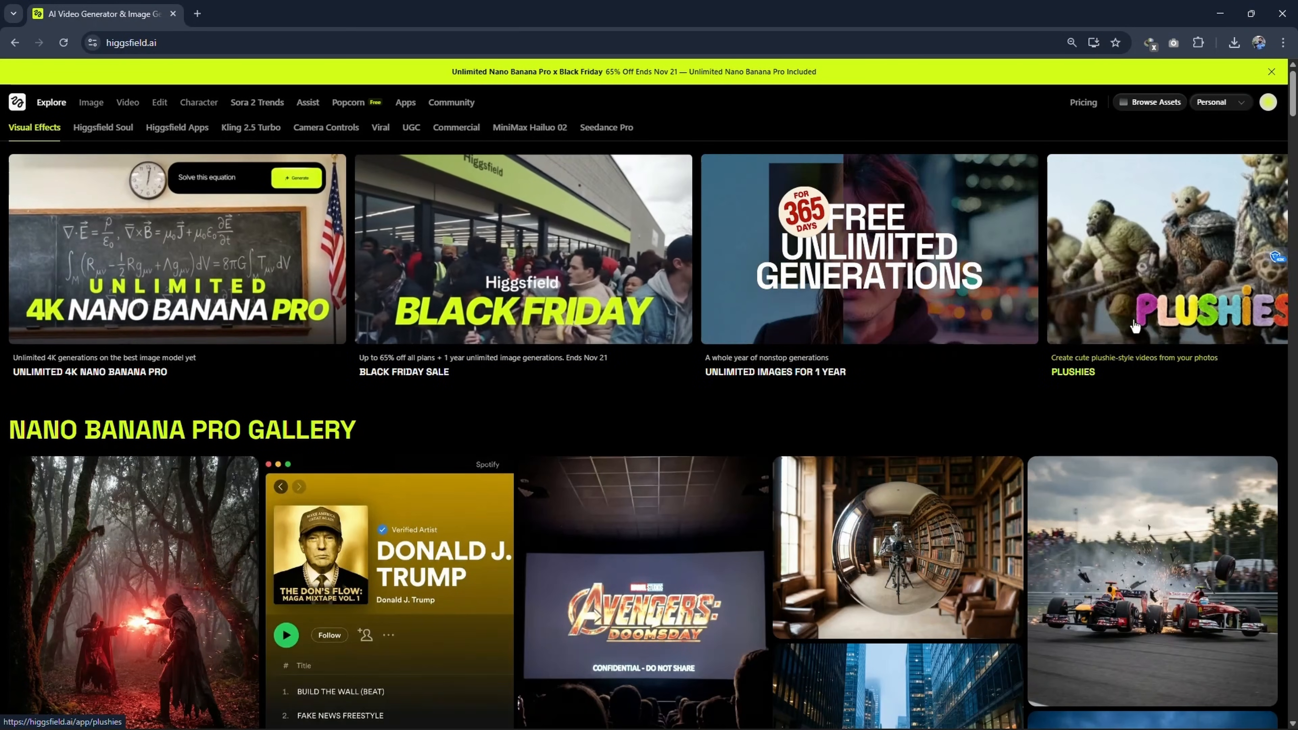
Step: Examine the Explore page's galleries, from Nano Banana Pro and Visual Effects down to MiniMax Hailuo 02
scroll(362, 483, "down", 3)
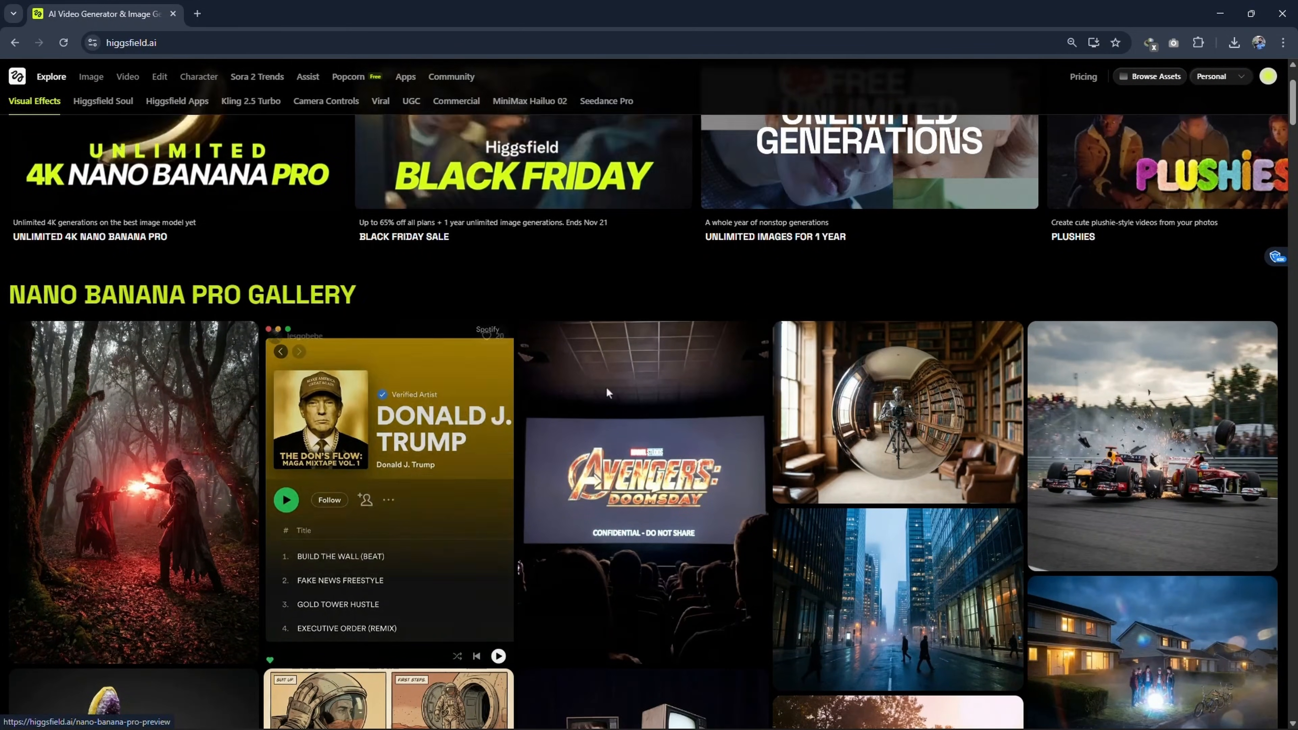
scroll(1099, 469, "down", 7)
scroll(1097, 468, "down", 9)
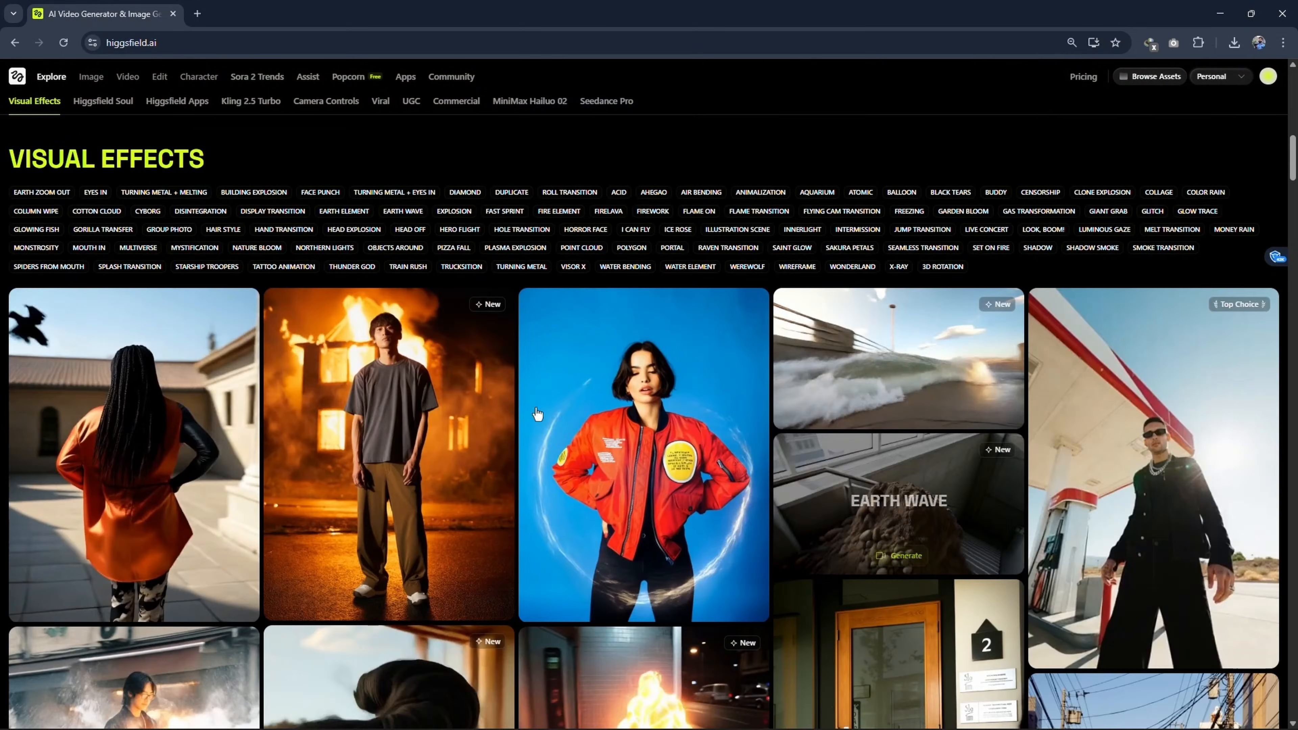
scroll(610, 424, "down", 10)
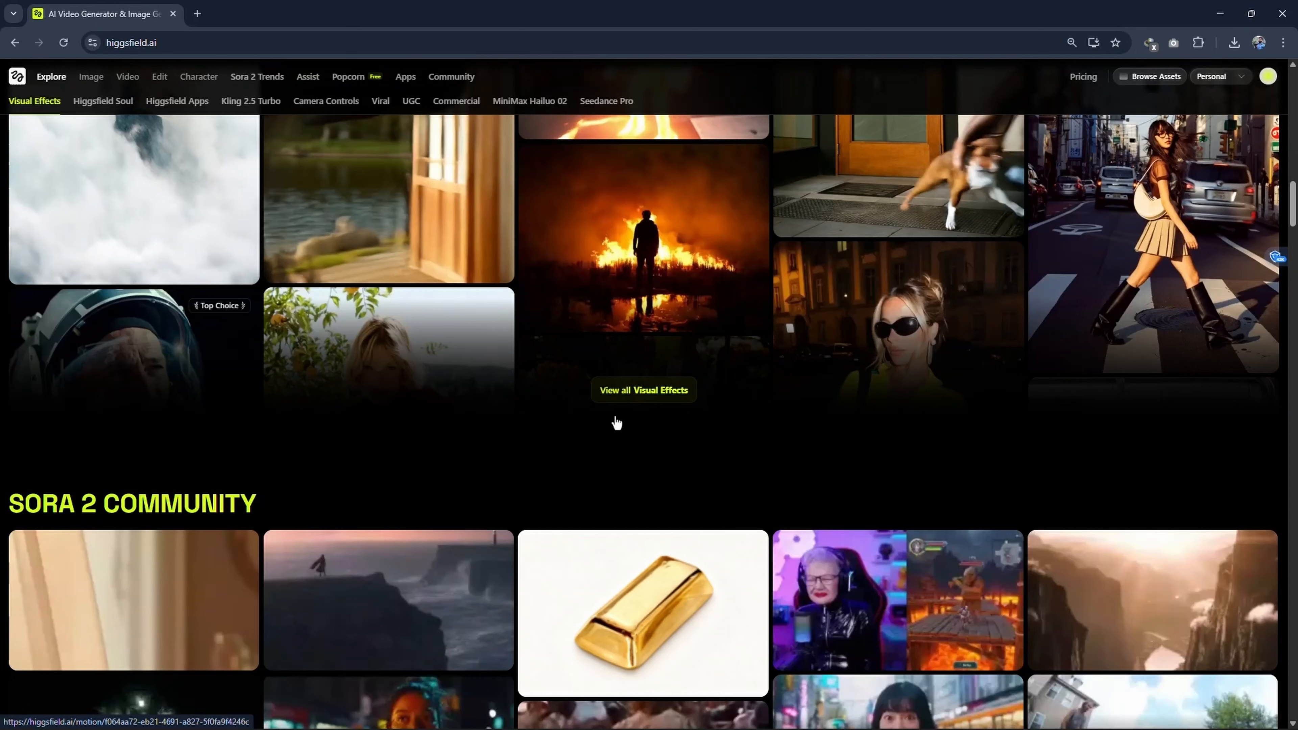
scroll(870, 468, "down", 11)
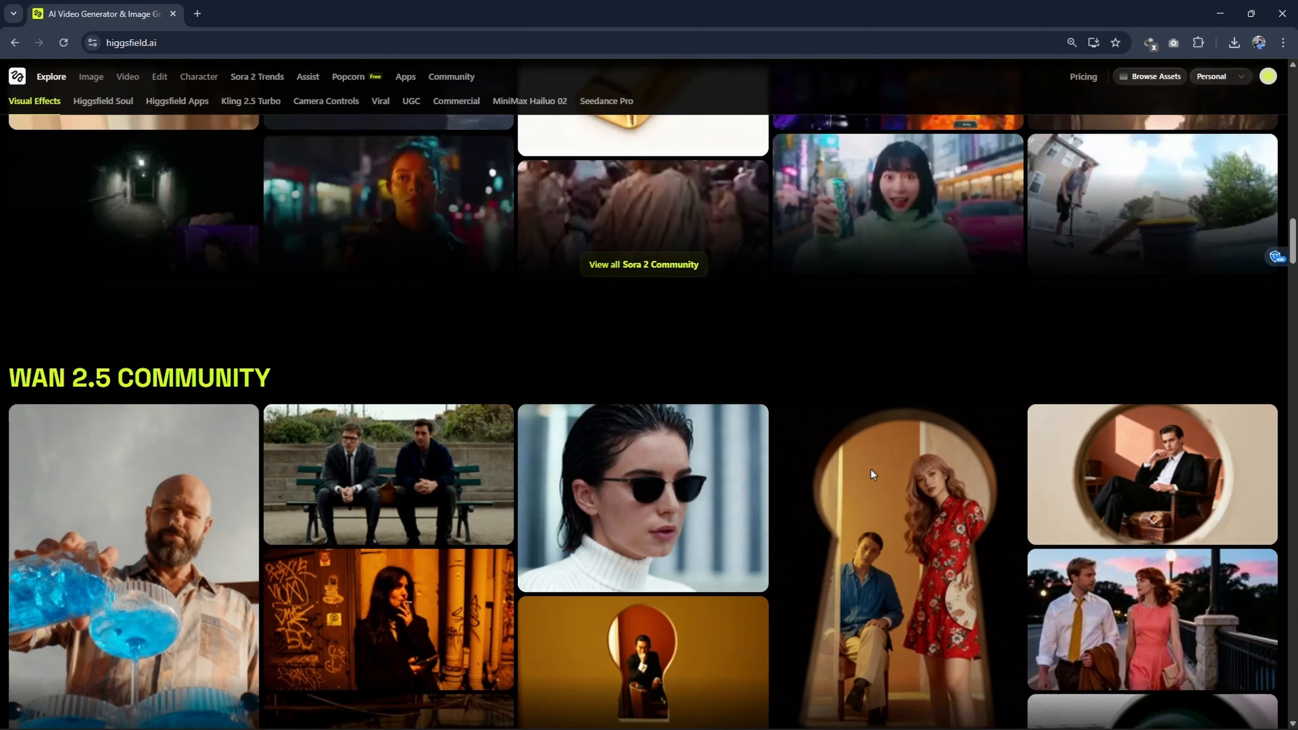
scroll(868, 470, "down", 12)
scroll(863, 468, "down", 3)
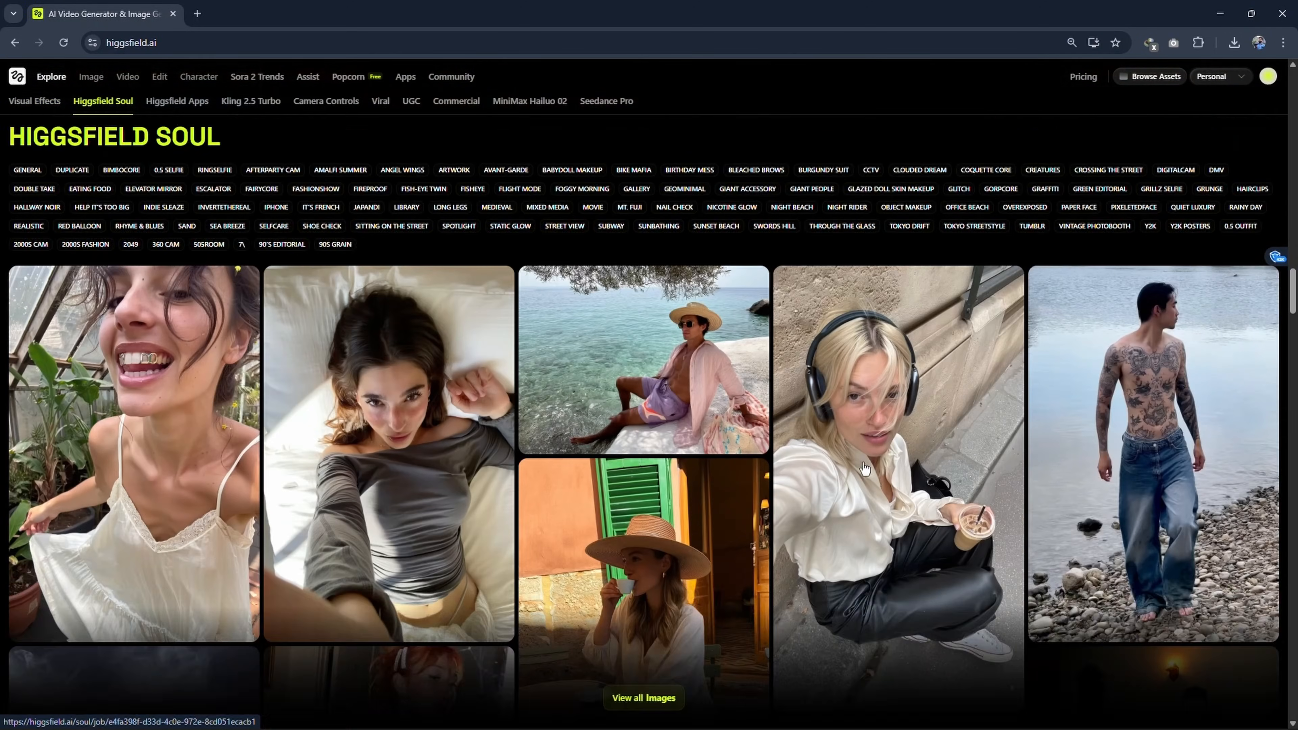
scroll(863, 468, "down", 10)
scroll(860, 468, "down", 5)
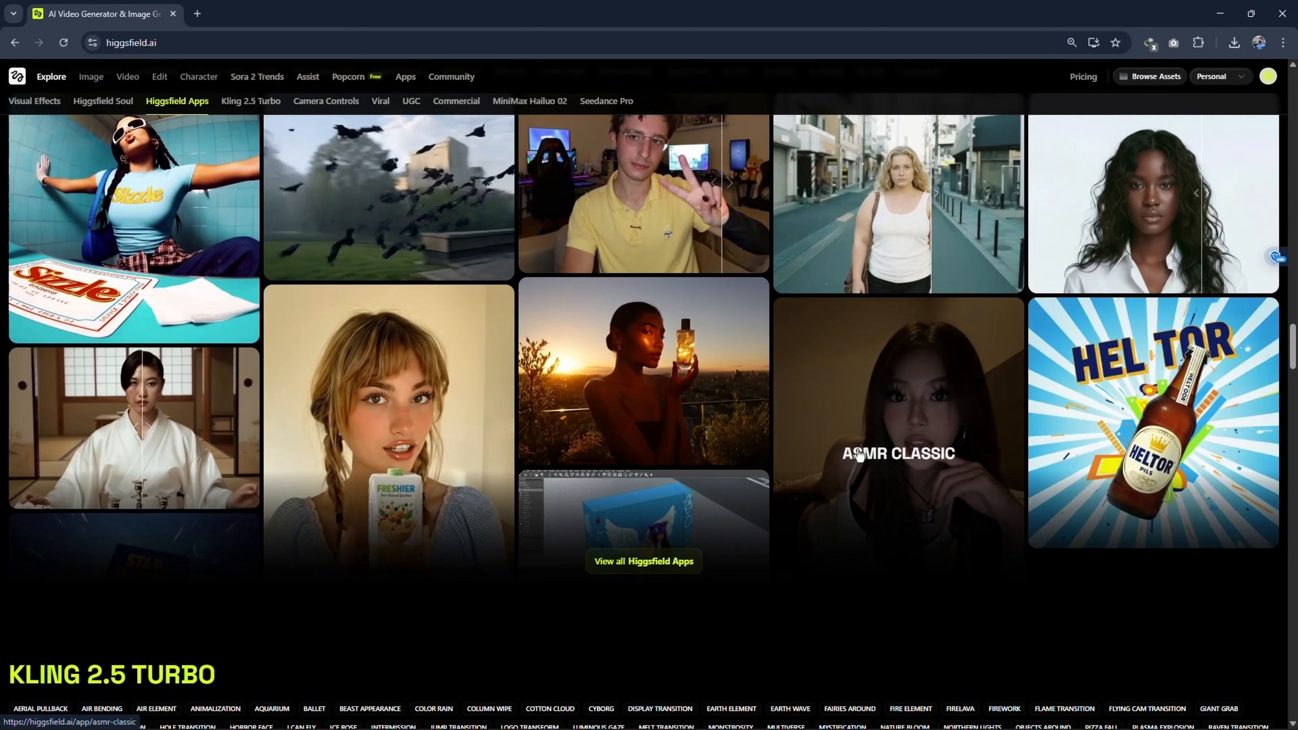
scroll(858, 453, "down", 18)
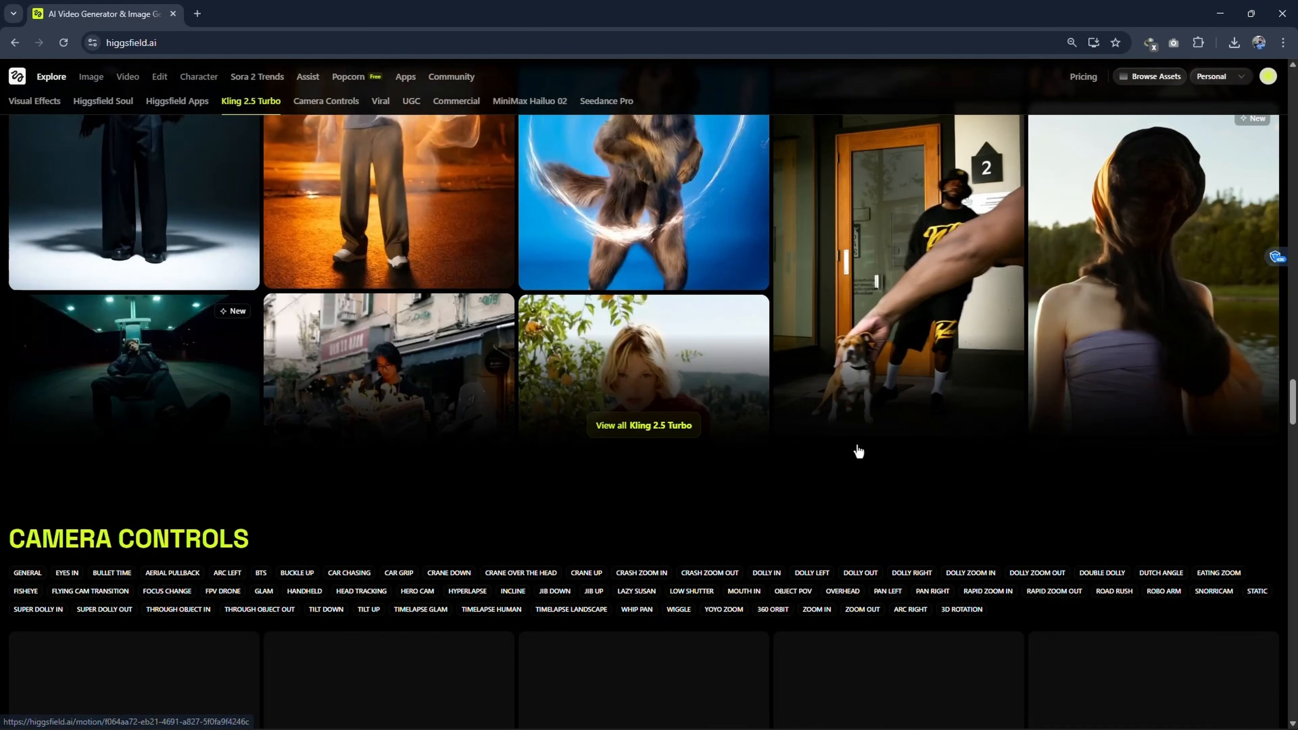
scroll(859, 452, "down", 2)
scroll(858, 451, "down", 6)
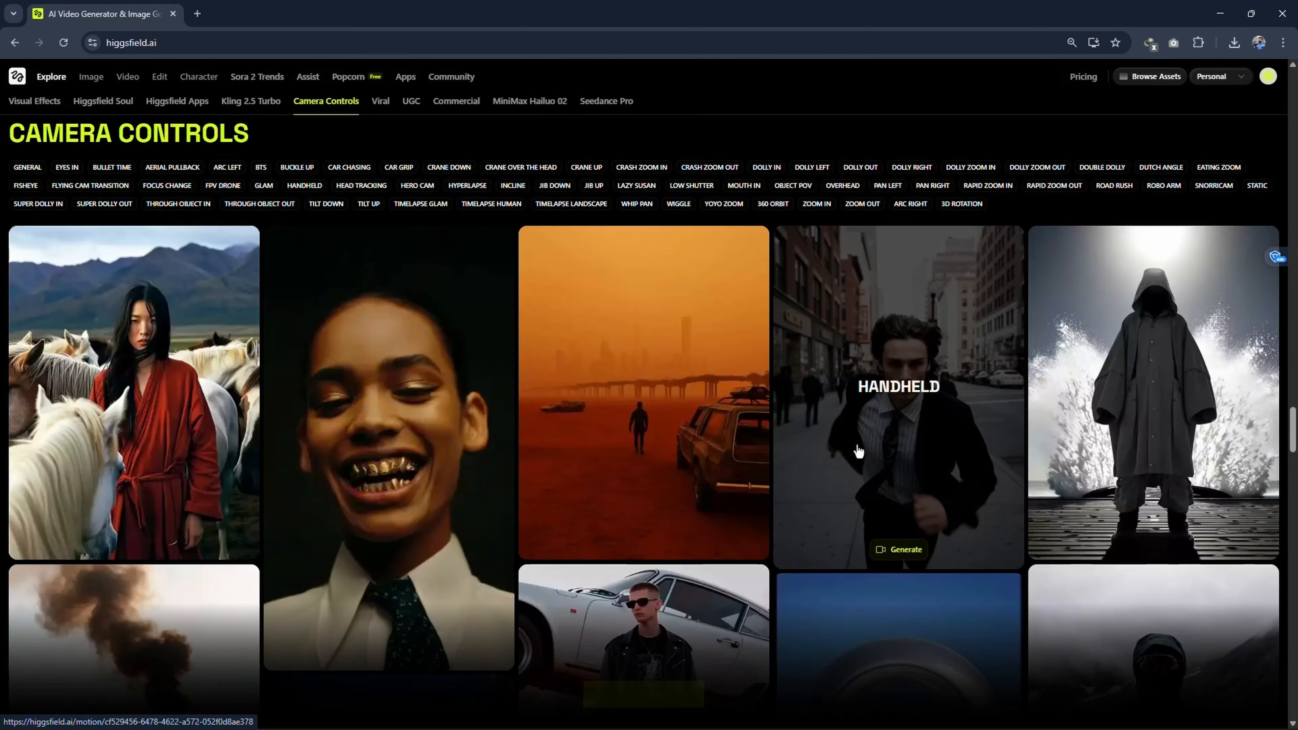
scroll(861, 432, "down", 2)
scroll(864, 415, "up", 5)
scroll(857, 449, "down", 9)
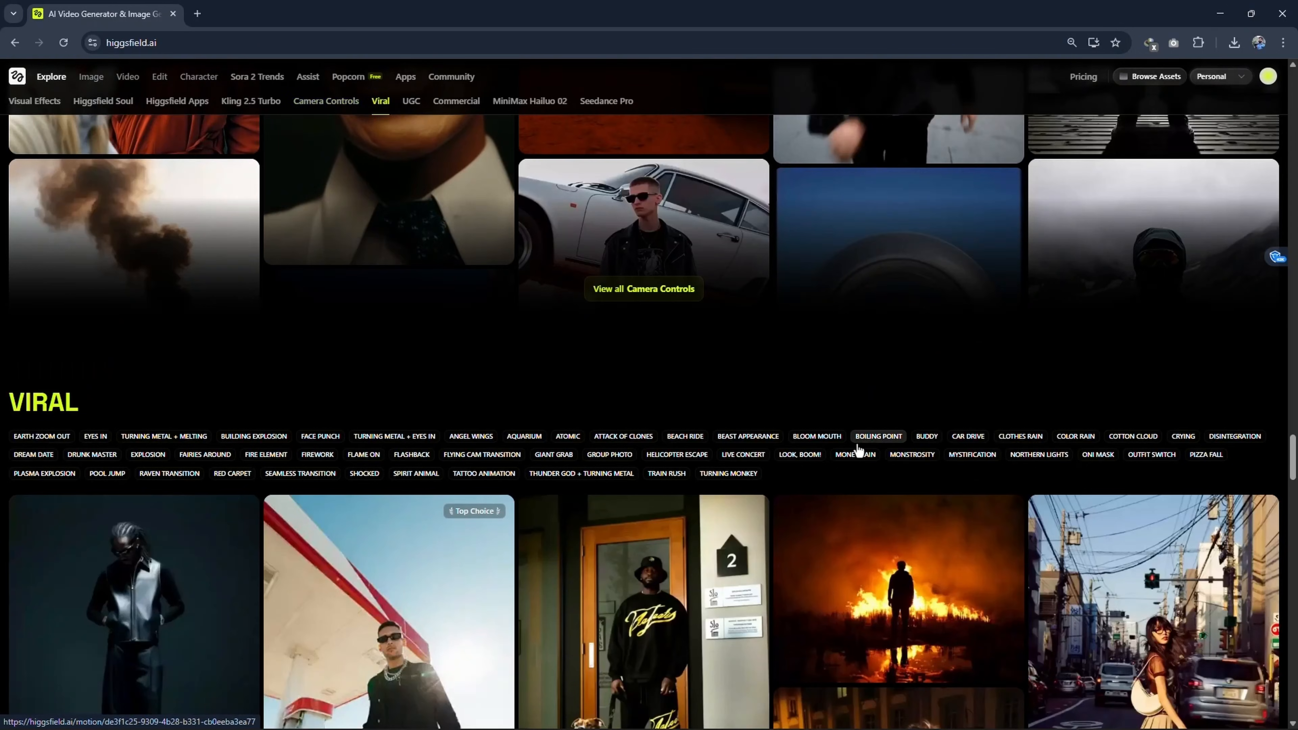
scroll(858, 450, "down", 5)
scroll(852, 453, "down", 10)
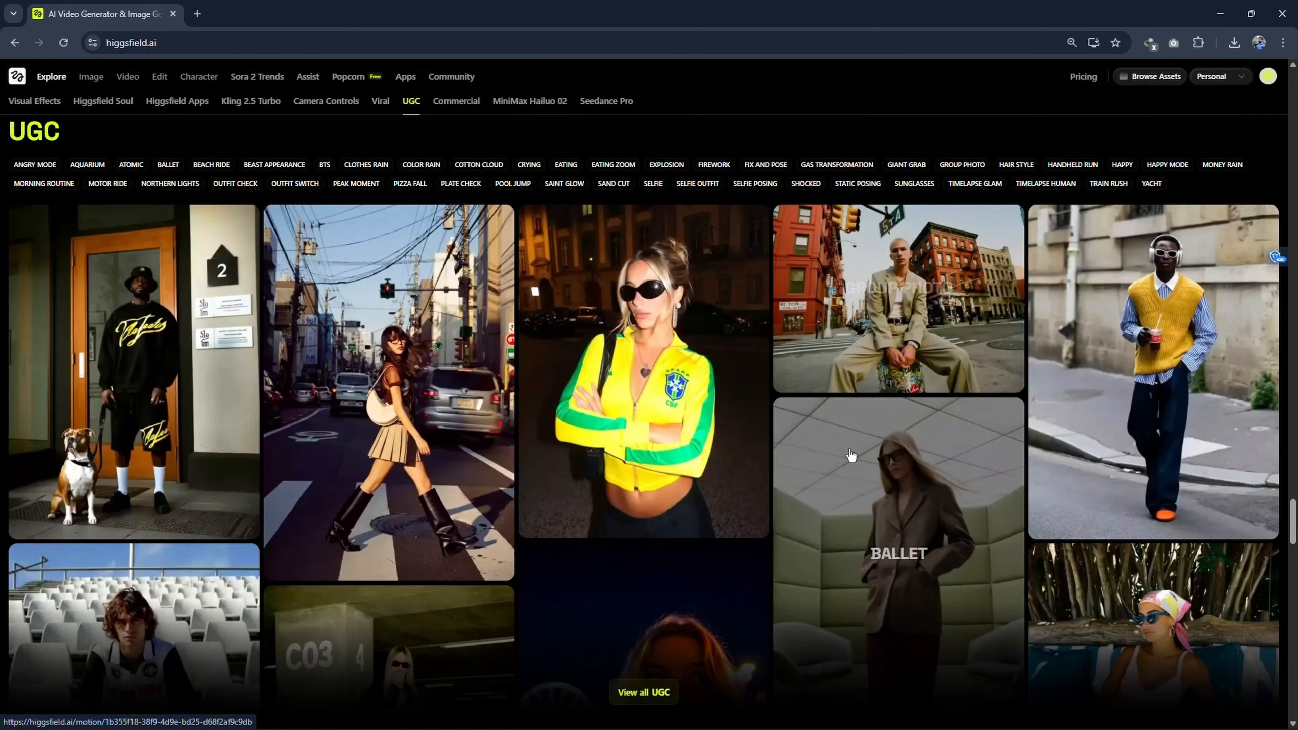
scroll(850, 452, "down", 15)
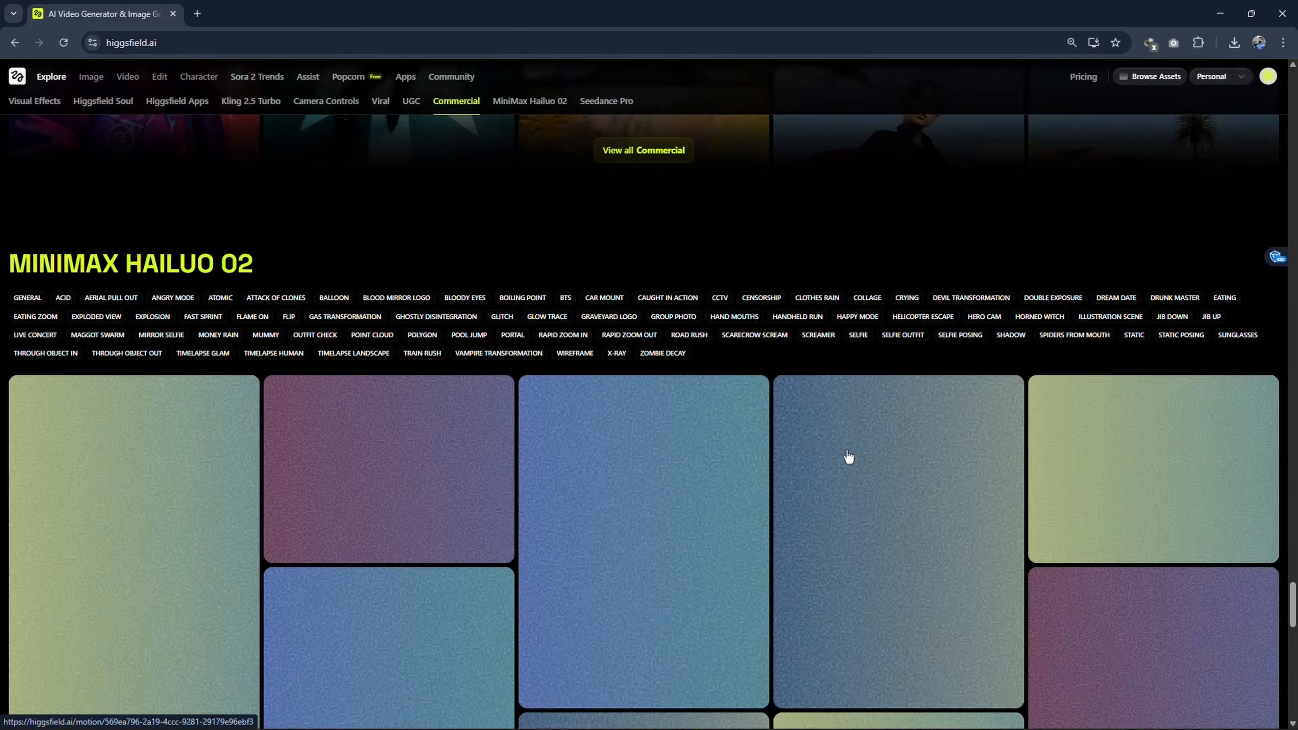
scroll(849, 455, "down", 2)
scroll(848, 455, "up", 15)
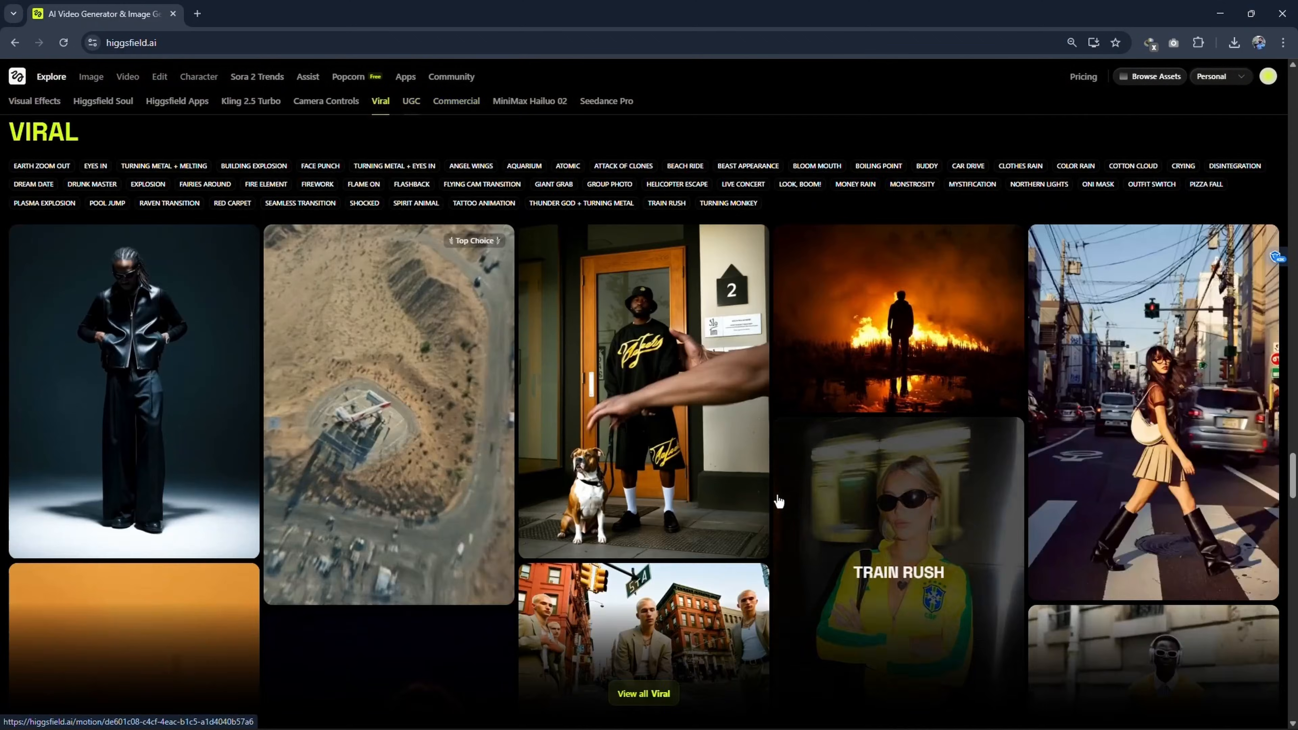
scroll(756, 521, "up", 20)
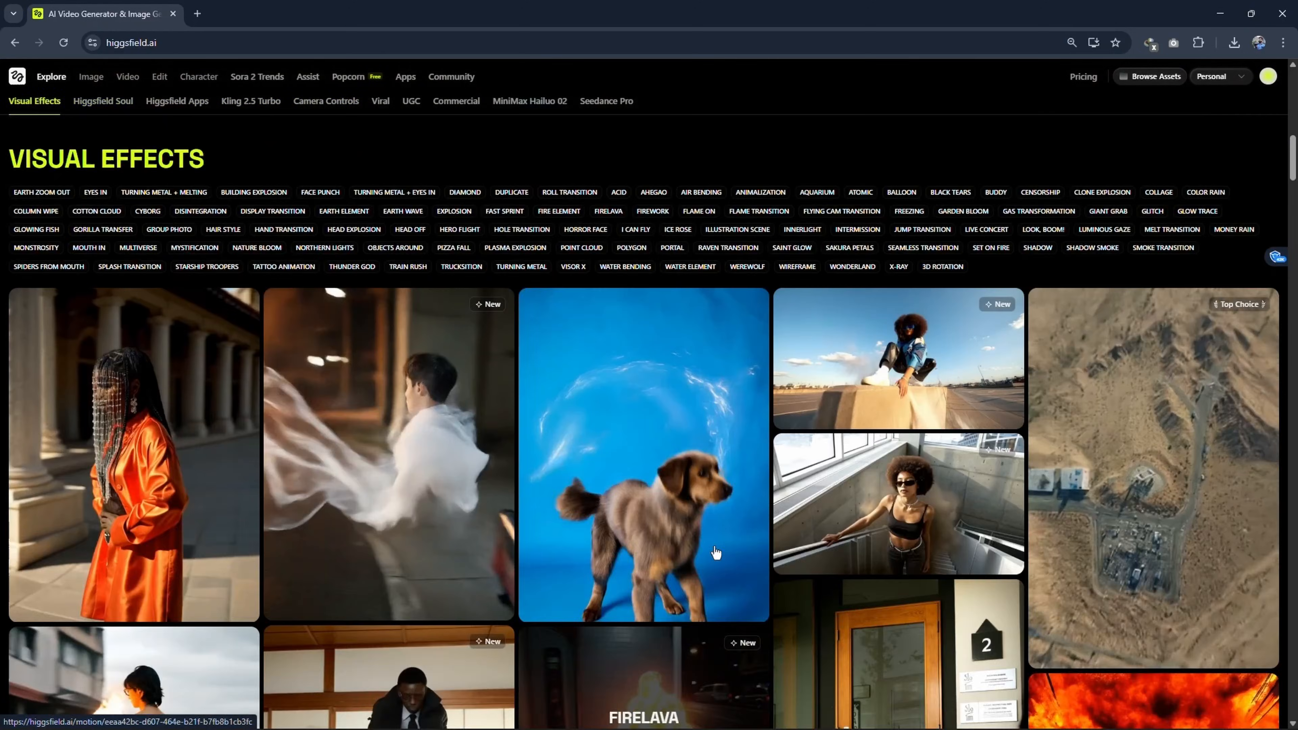
scroll(716, 552, "up", 5)
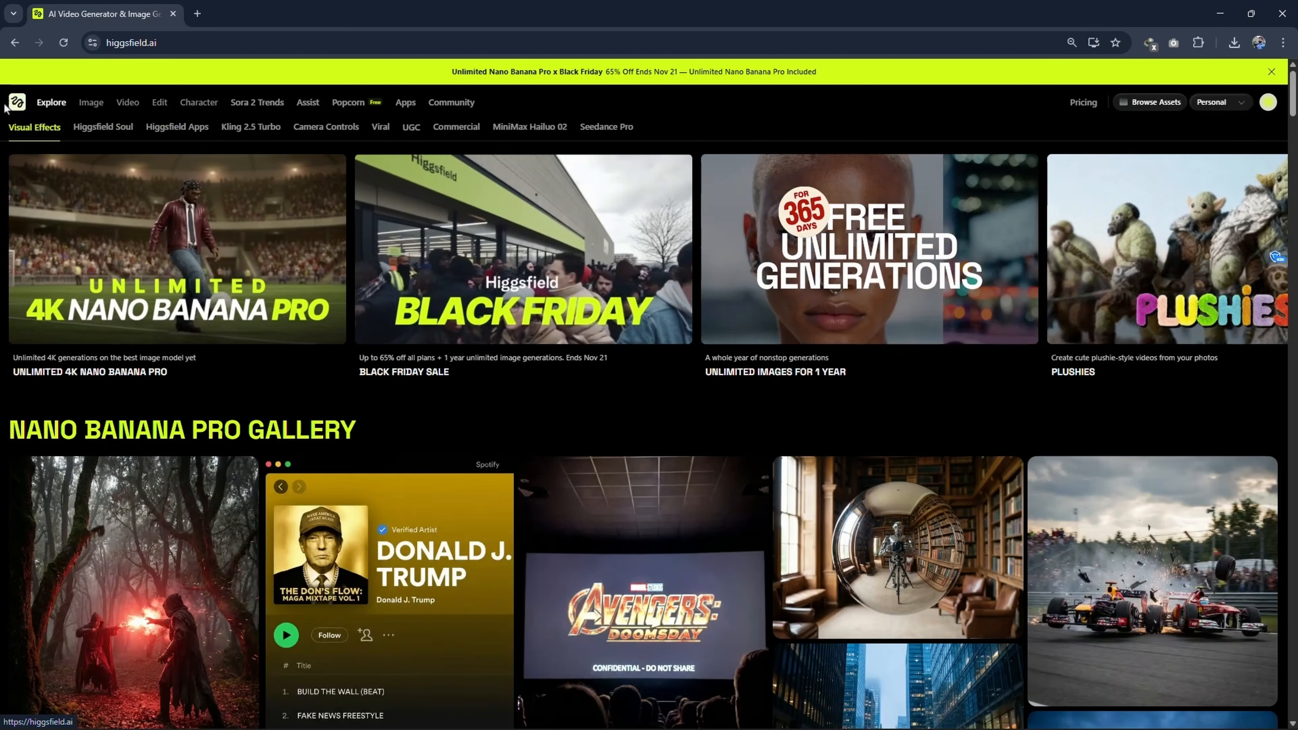
Step: Open the Nano Banana Pro image generation page
mouse_move(59, 107)
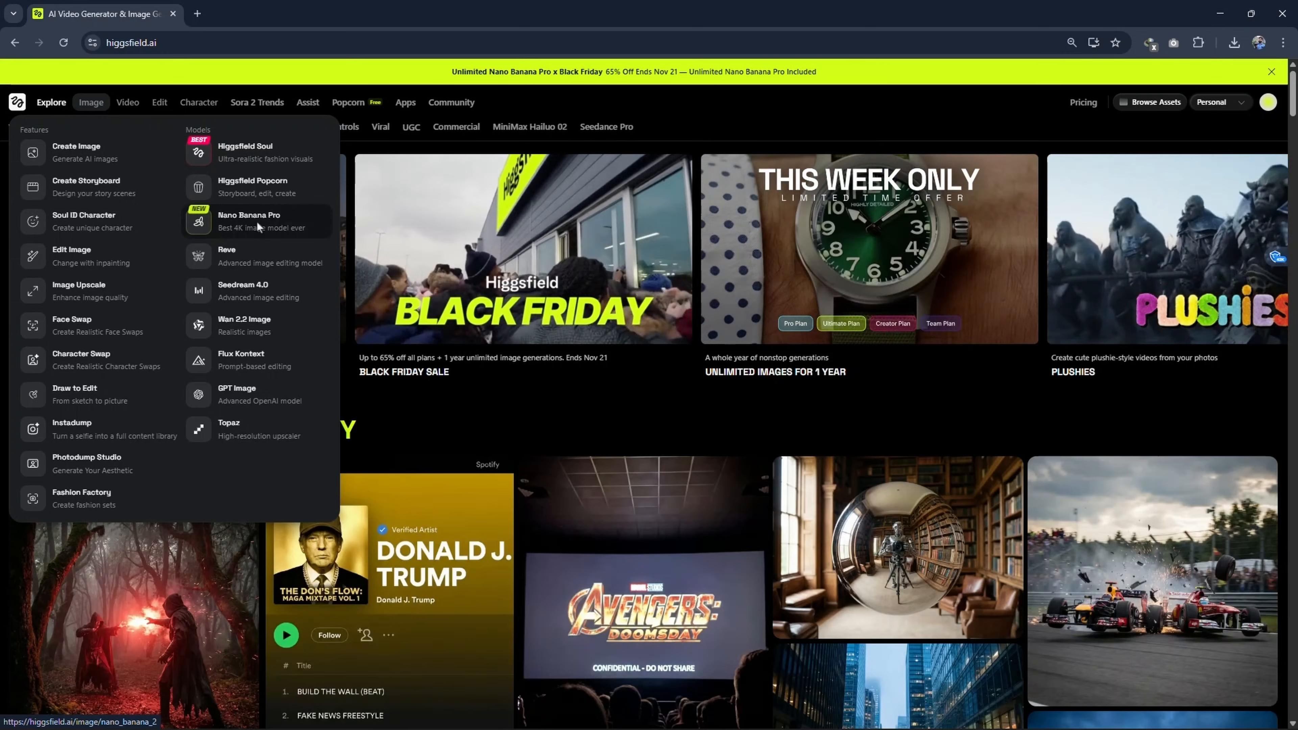
left_click(257, 223)
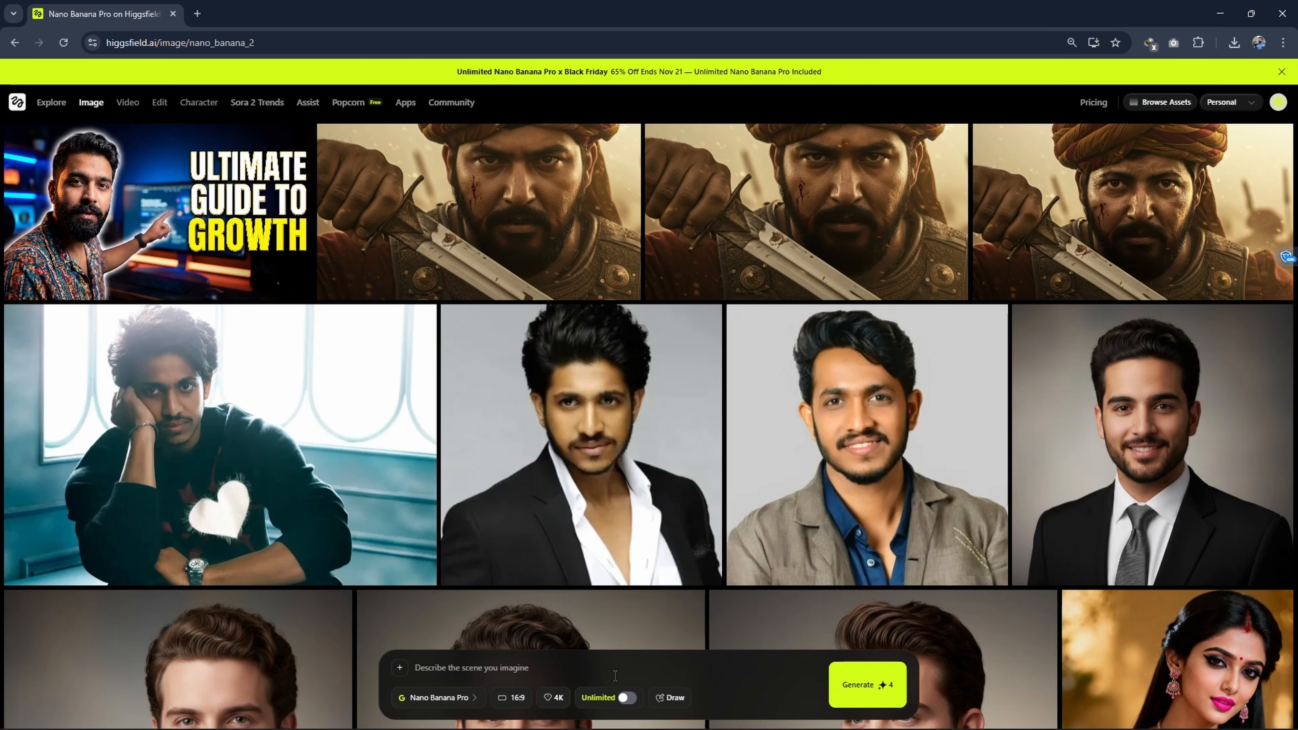
Step: Try unlimited generation mode, and set the image quality back to 4K
left_click(628, 702)
left_click(558, 699)
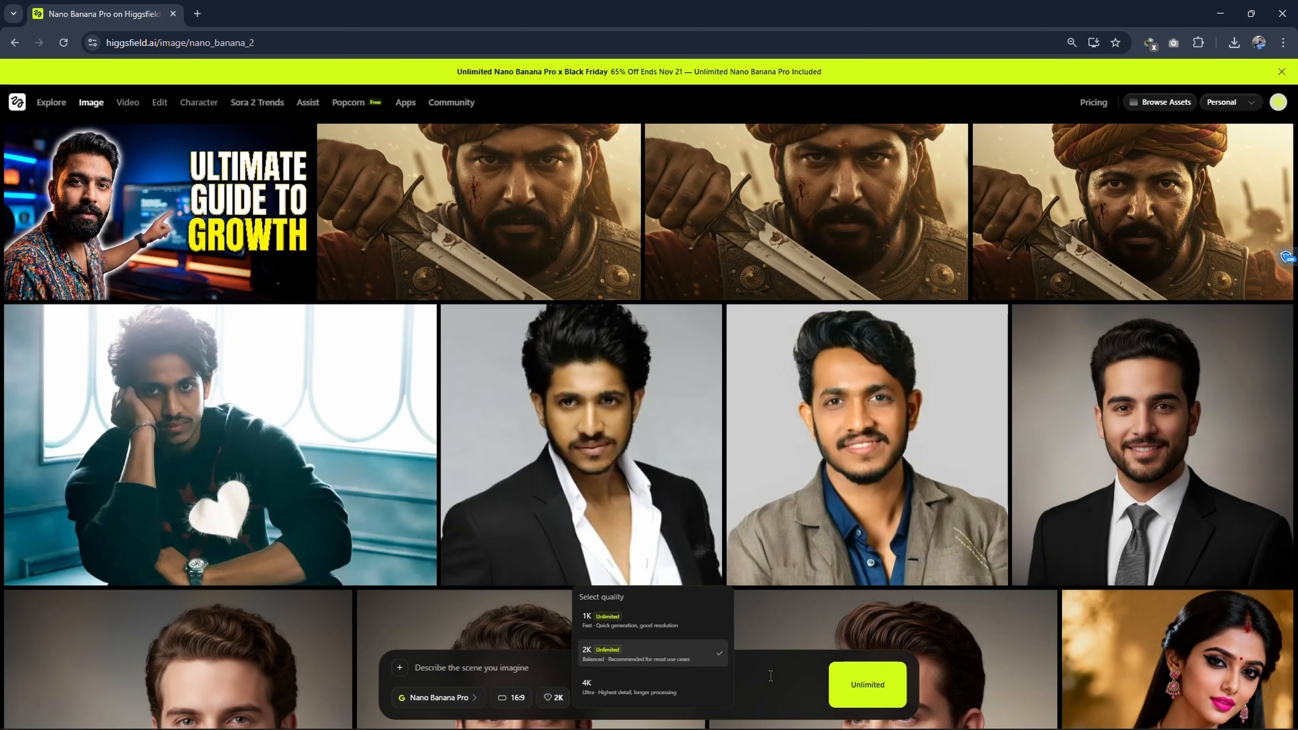
left_click(642, 686)
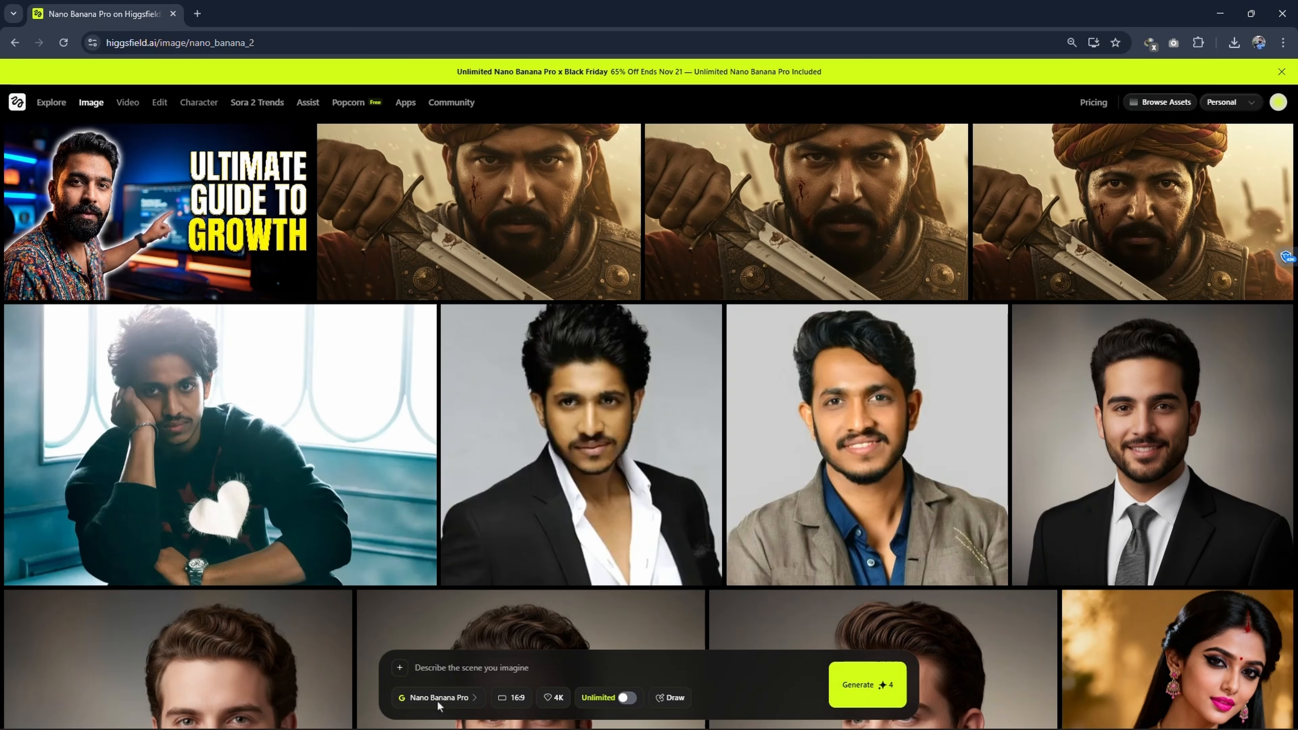
Step: Examine the available image models and aspect ratio options without changing either setting
left_click(460, 698)
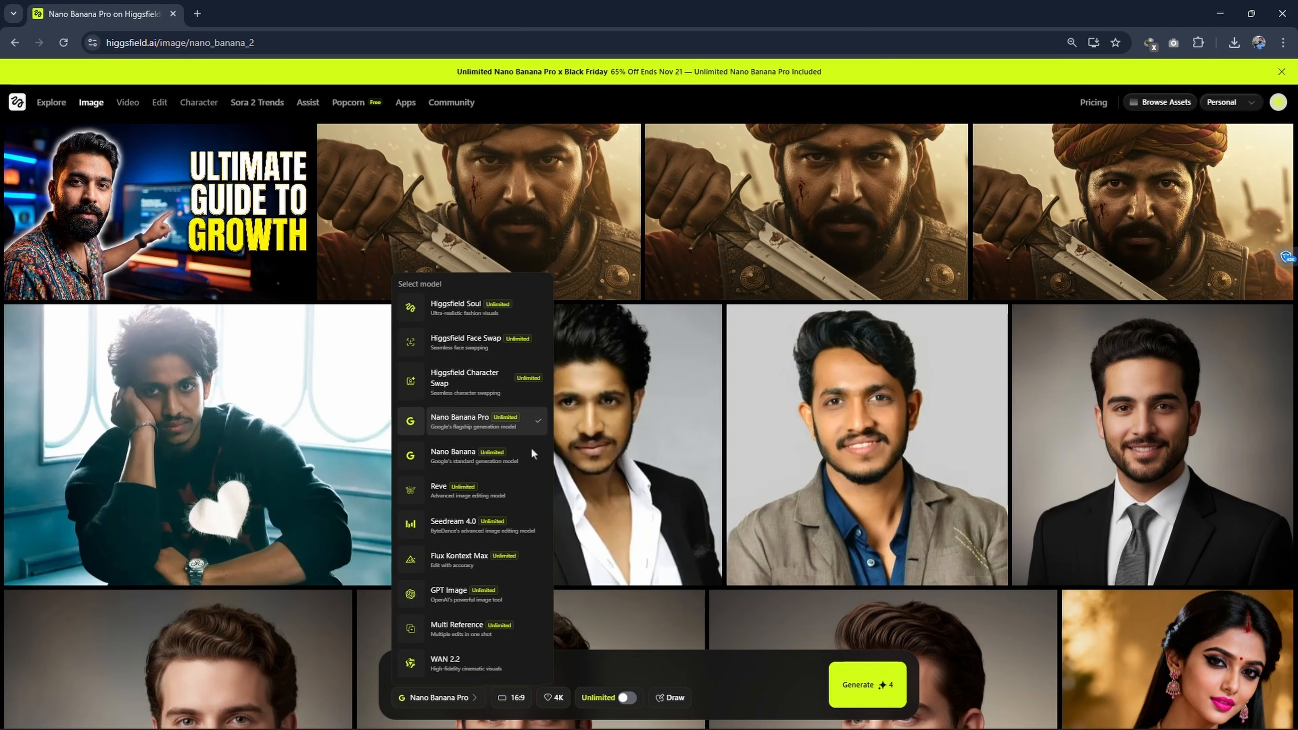
left_click(515, 699)
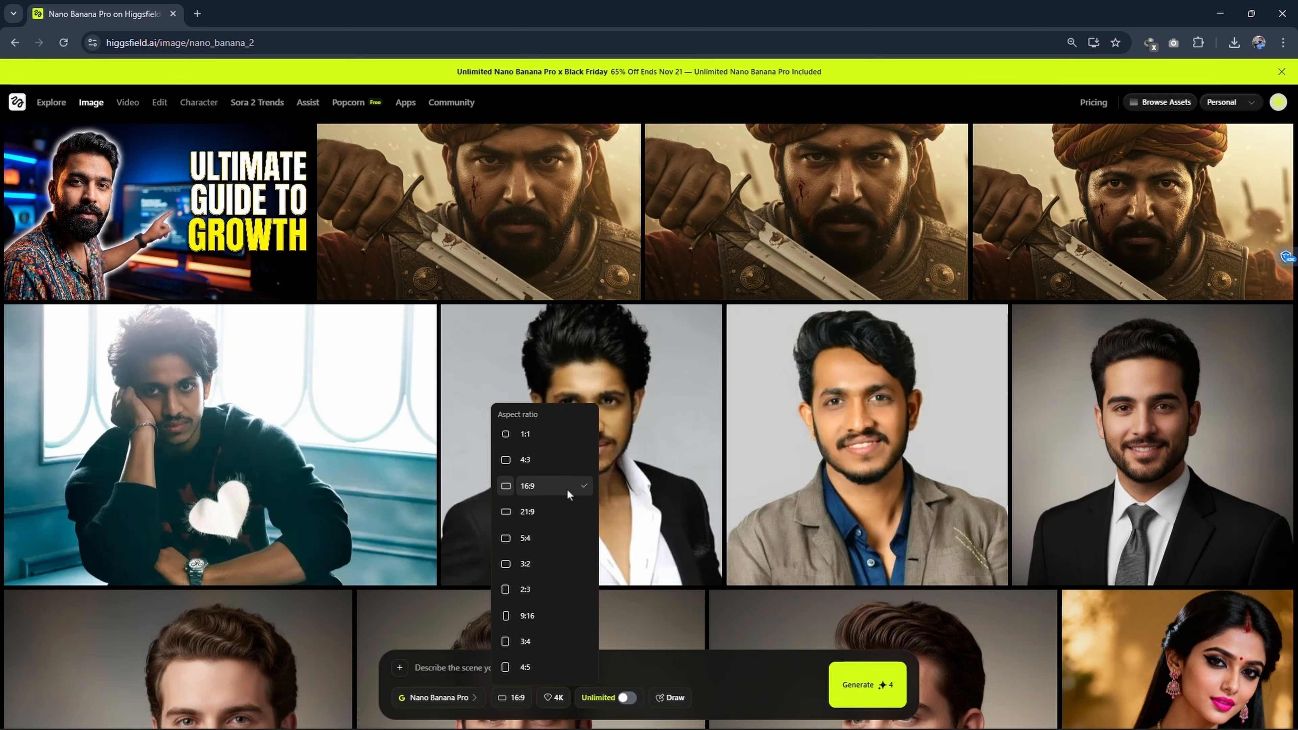
left_click(647, 665)
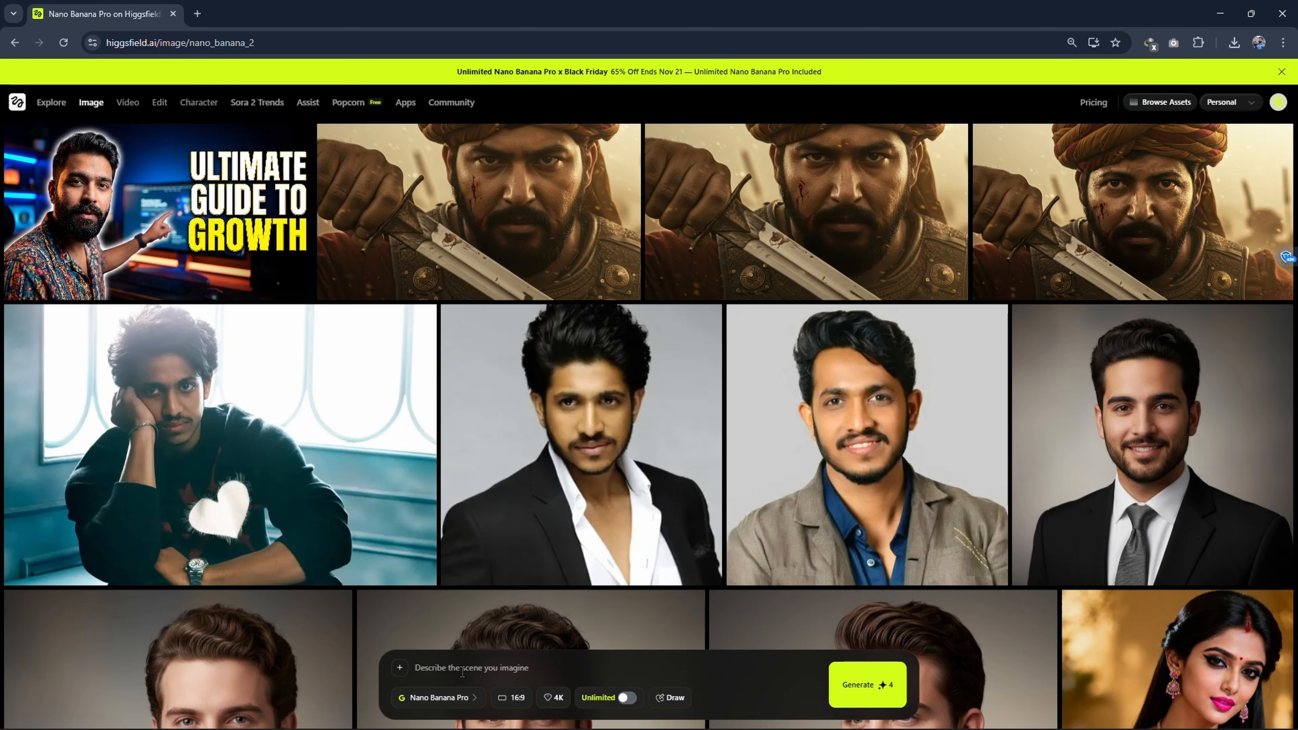
Step: Generate an image of a neon sign on a brick wall that says CREATIVE MODE ON in blue letters, and view it enlarged
left_click(477, 663)
type("'A neon sign on a brick wall that says CREATIVE MODE ON in blue letters")
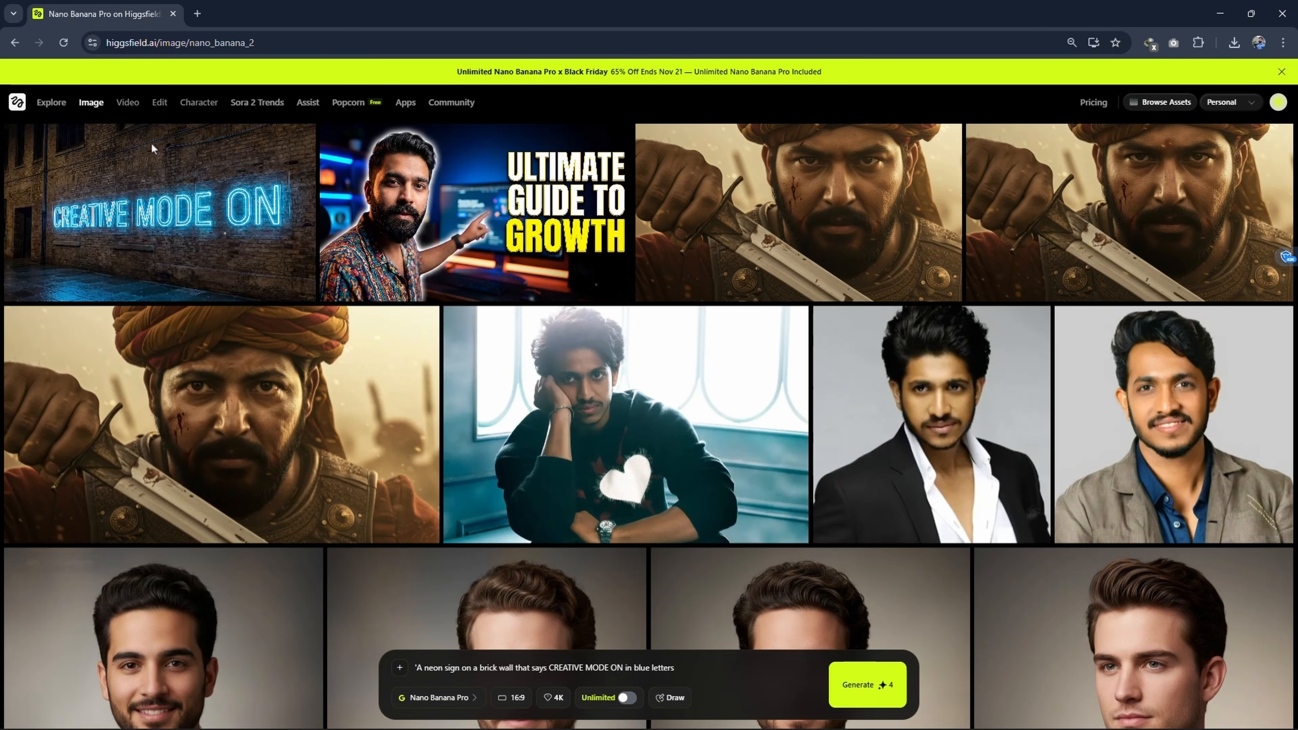
left_click(186, 220)
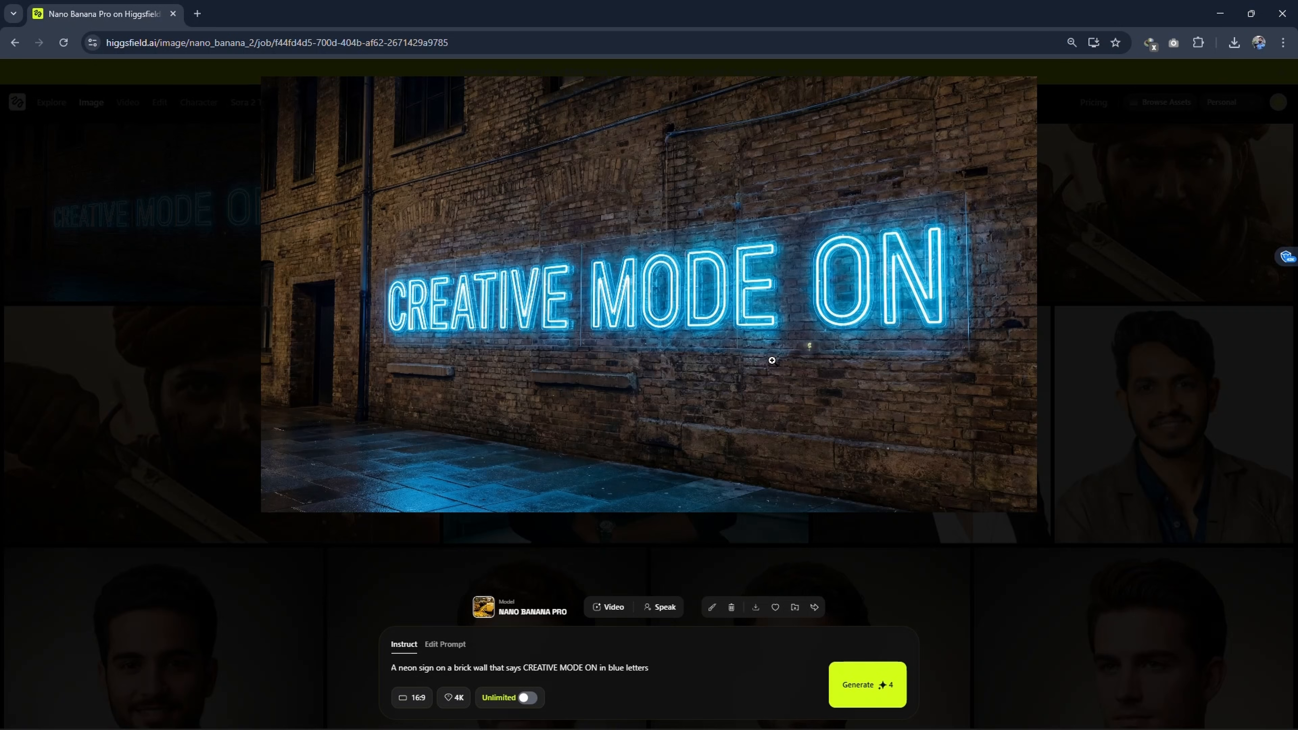
key("Escape")
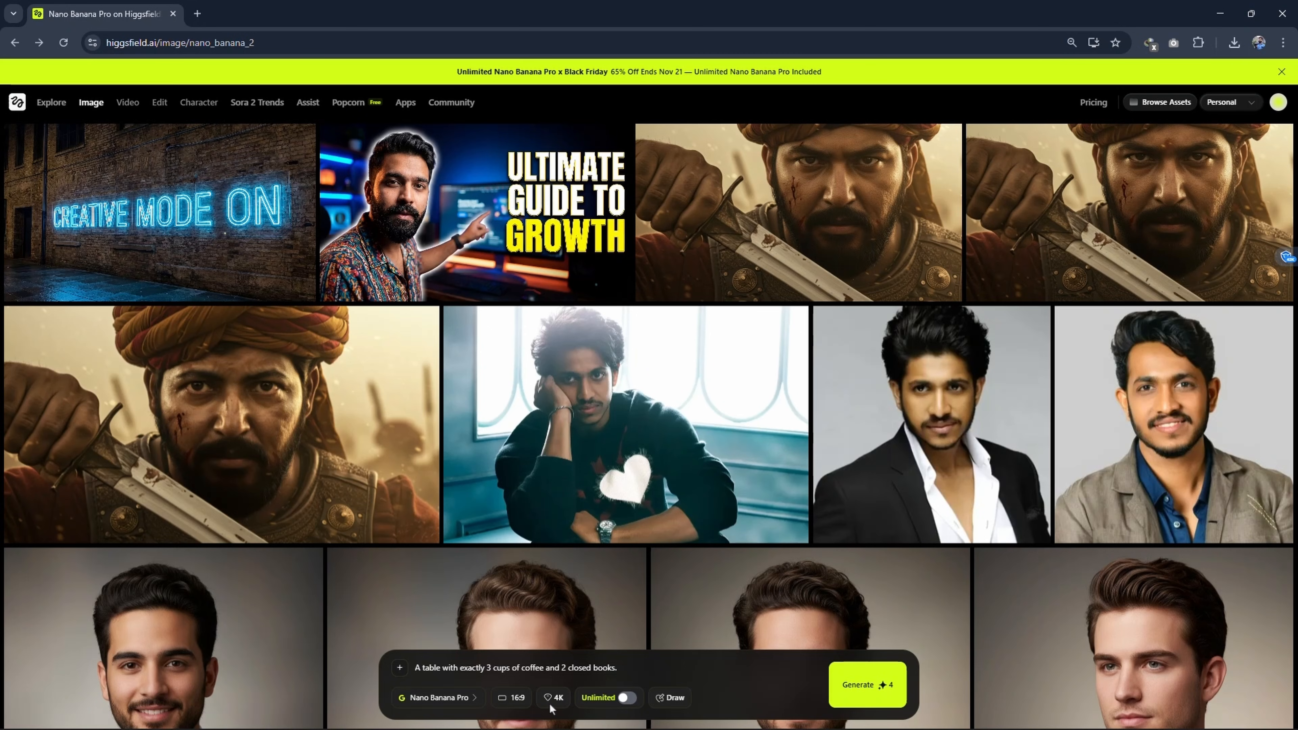
Step: Generate an image from the prompt "A table with exactly 3 cups of coffee and 2 closed books." and view it enlarged
mouse_move(624, 708)
left_click(867, 684)
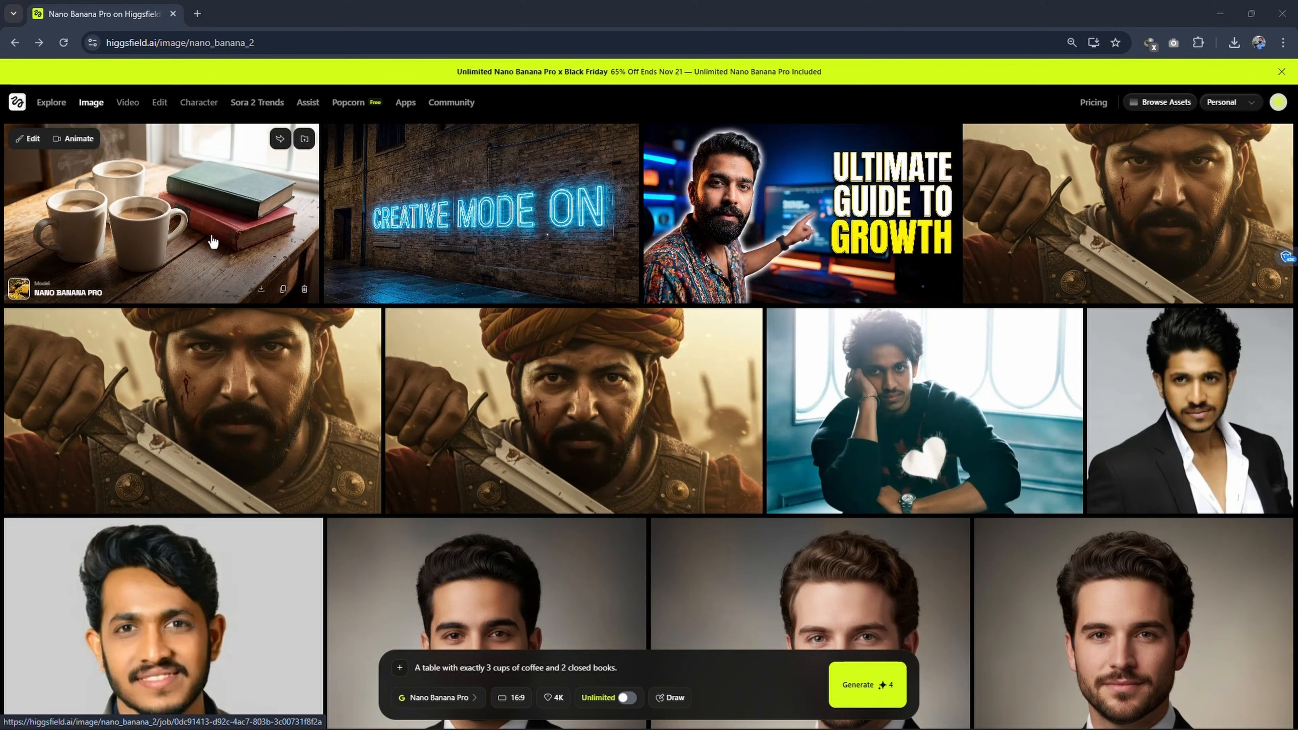
left_click(257, 217)
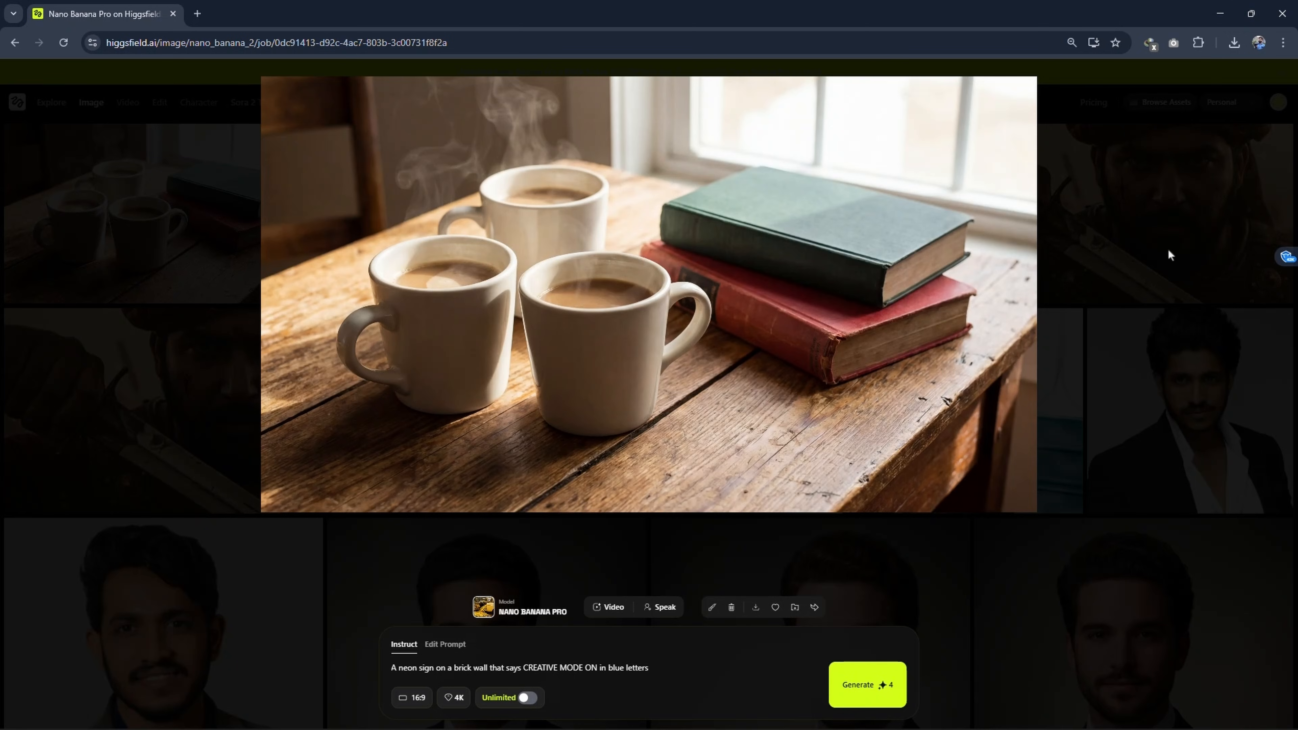
left_click(1165, 248)
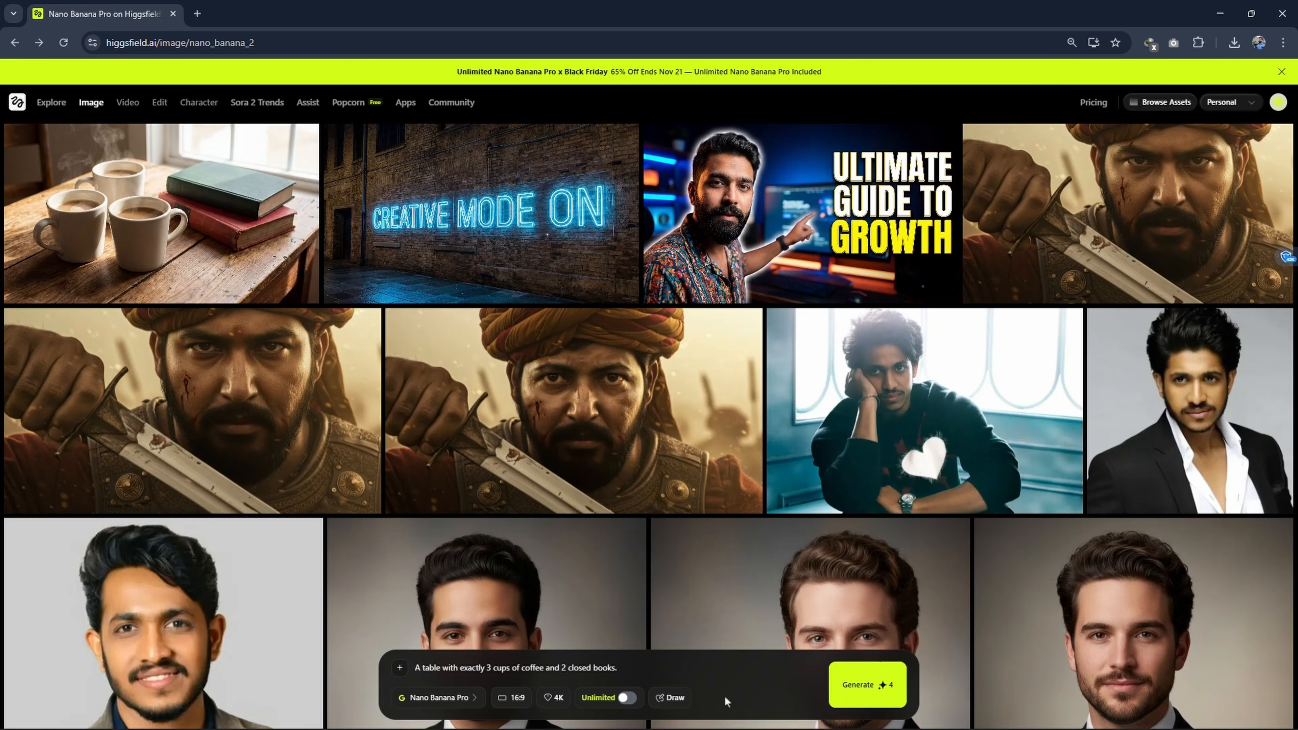
Step: Generate a 4K top-down desk scene with 3 white ceramic cups, 2 hardbound books, 1 calculator and a hand-drawn notebook diagram, and view it enlarged
triple_click(661, 666)
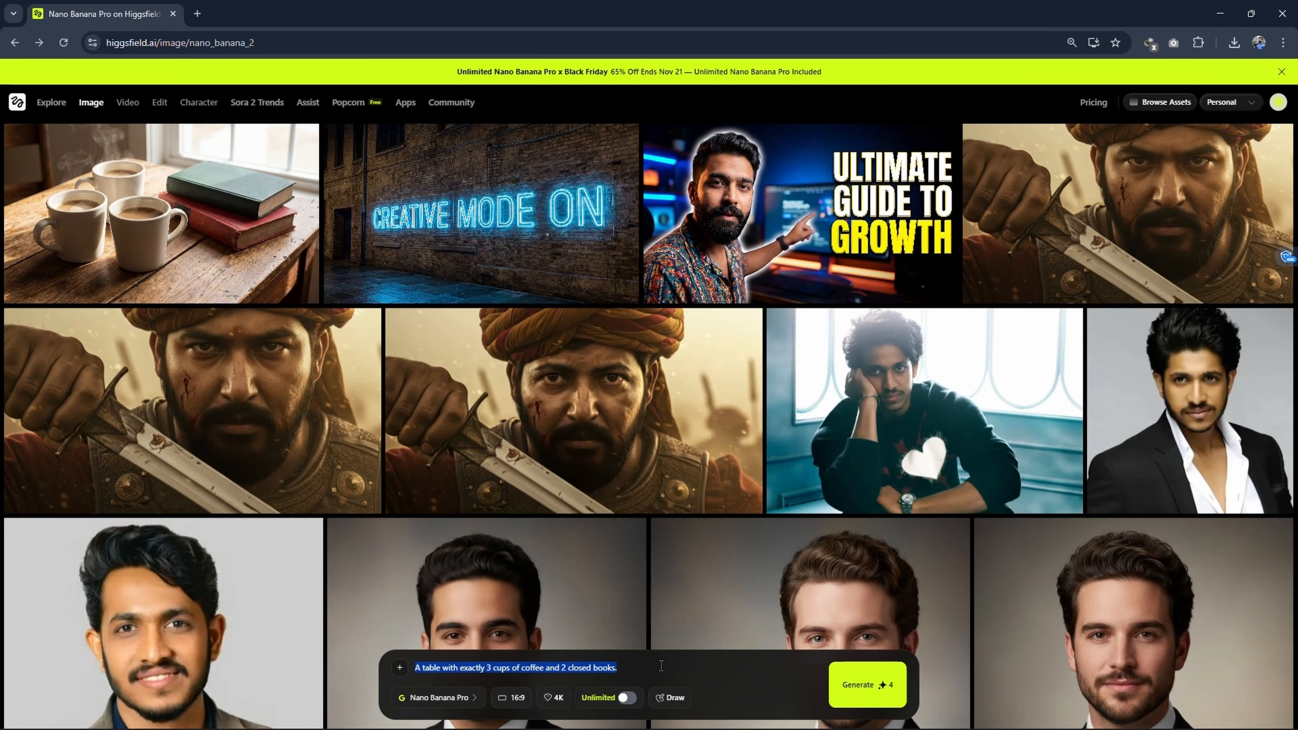
key("BackSpace")
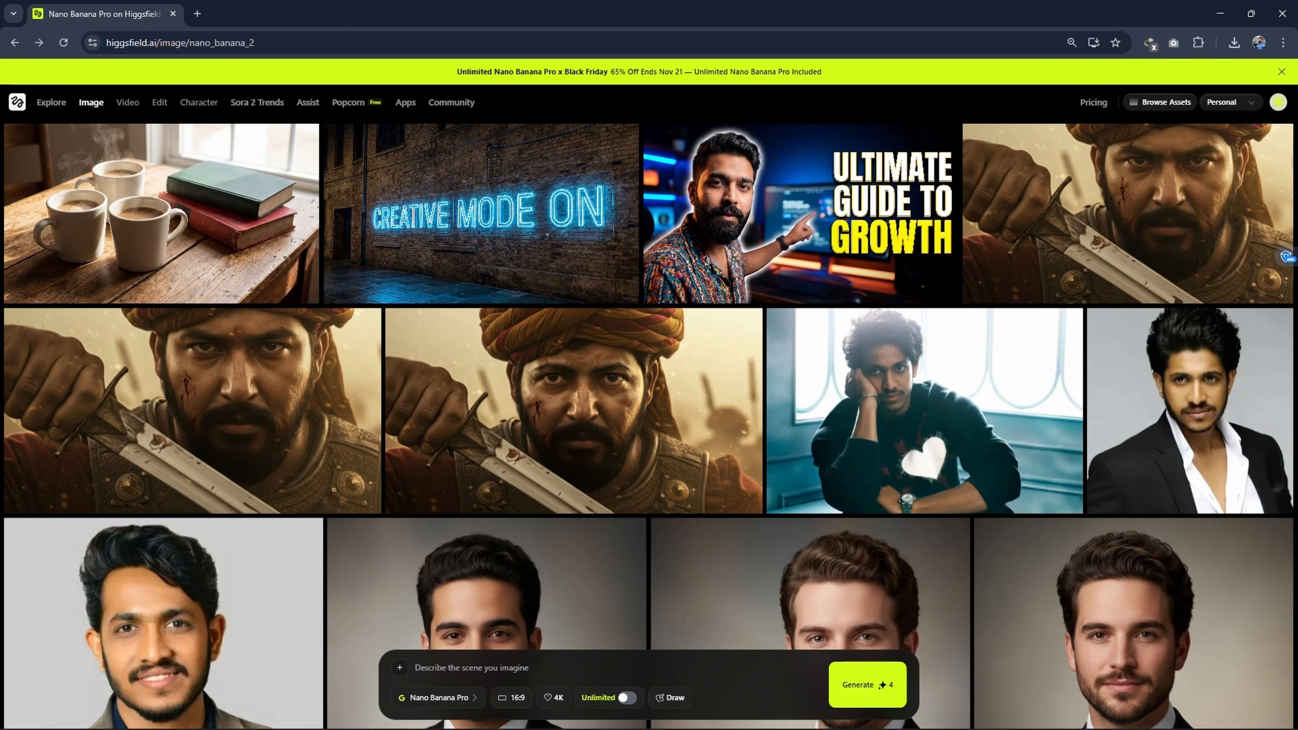
type("4K top-down desk scene with 3 white ceramic cups, 2 hardbound books, 1 calculator, arranged neatly. Add a simple hand-drawn diagram on a notebook with correct arrows and labels. Maintain logical placement and accurate object count. Natural light, realistic shadows")
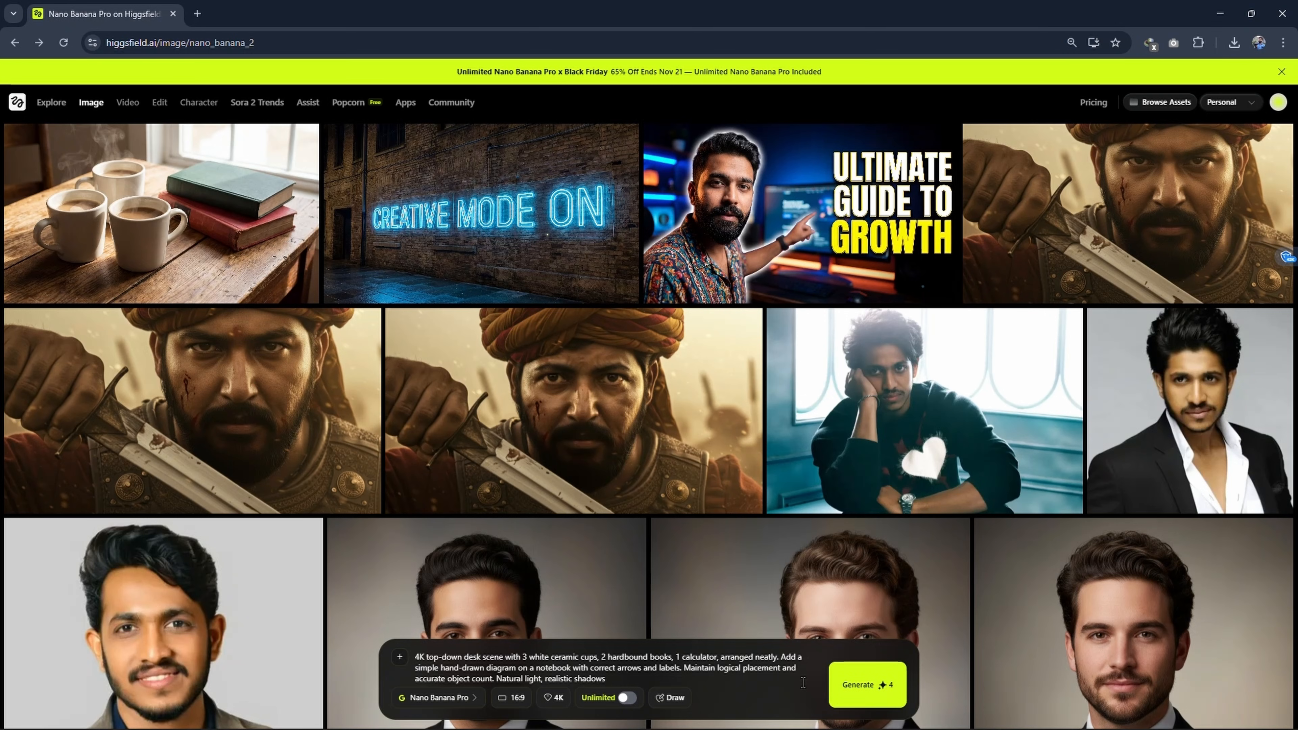
left_click(887, 692)
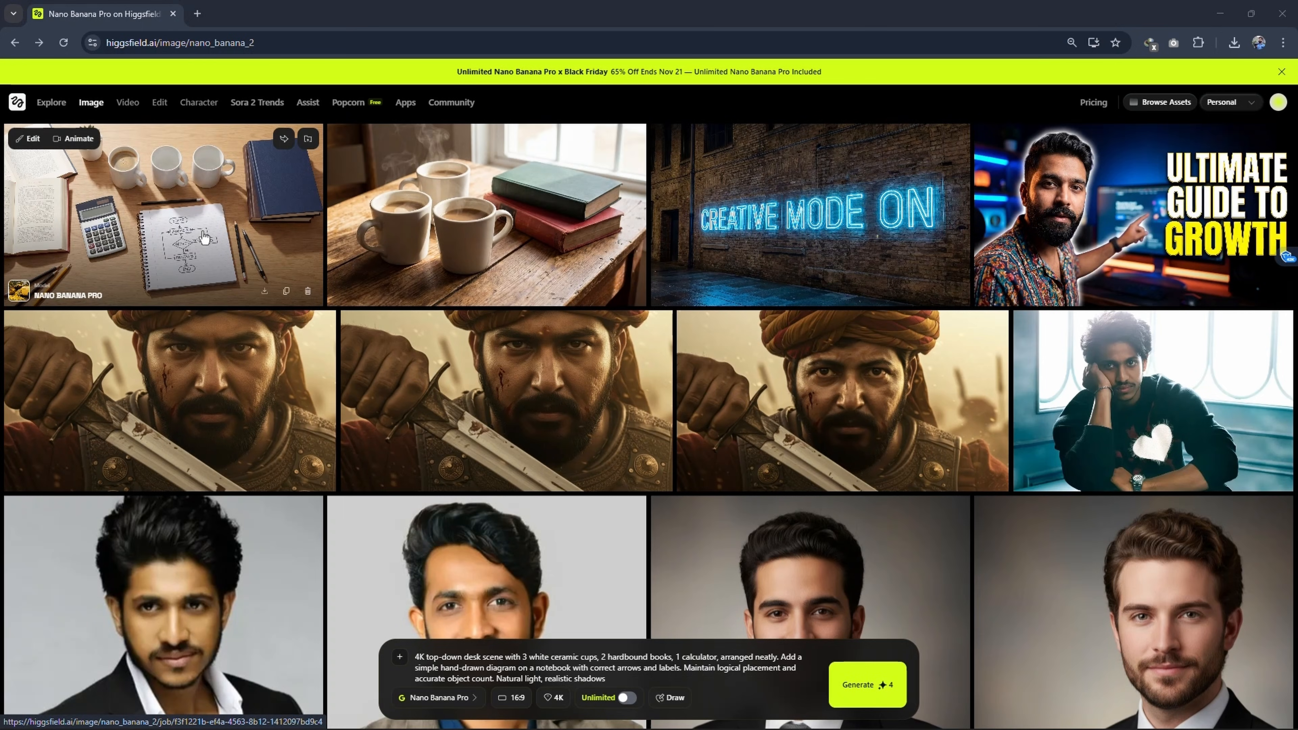
left_click(200, 246)
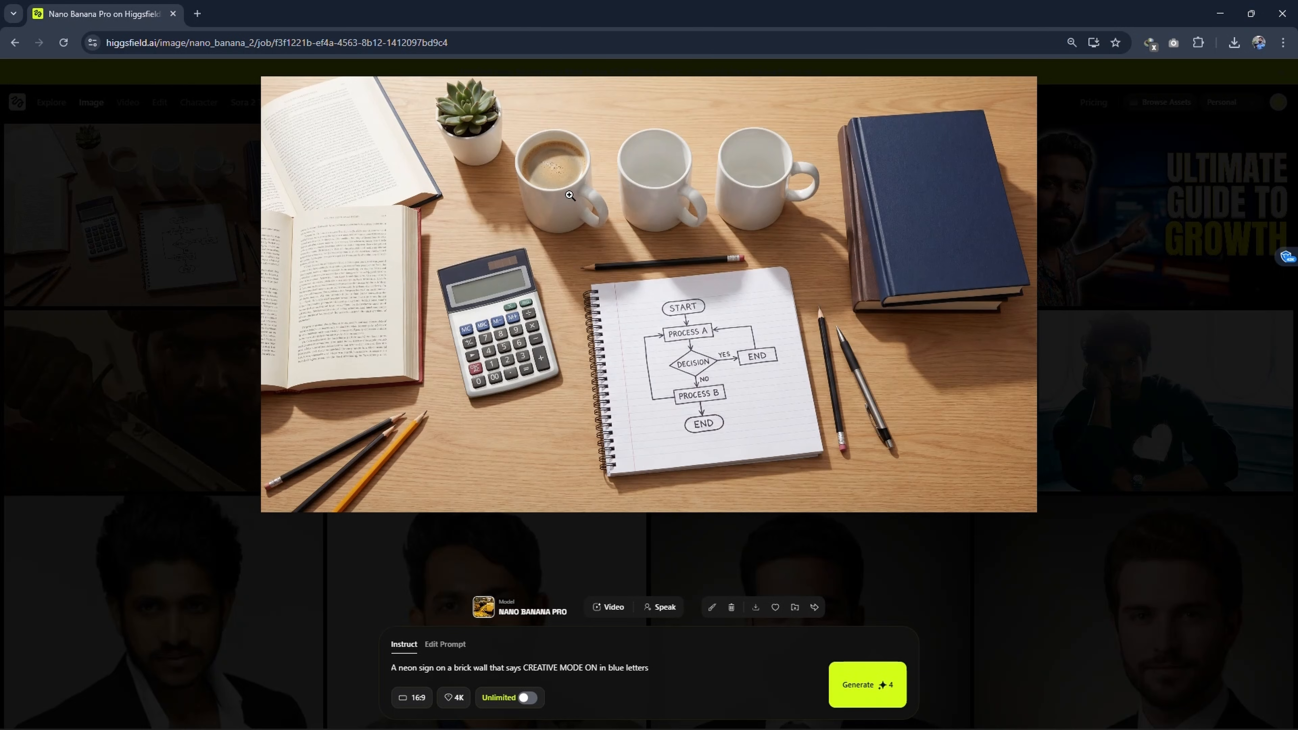
key("Escape")
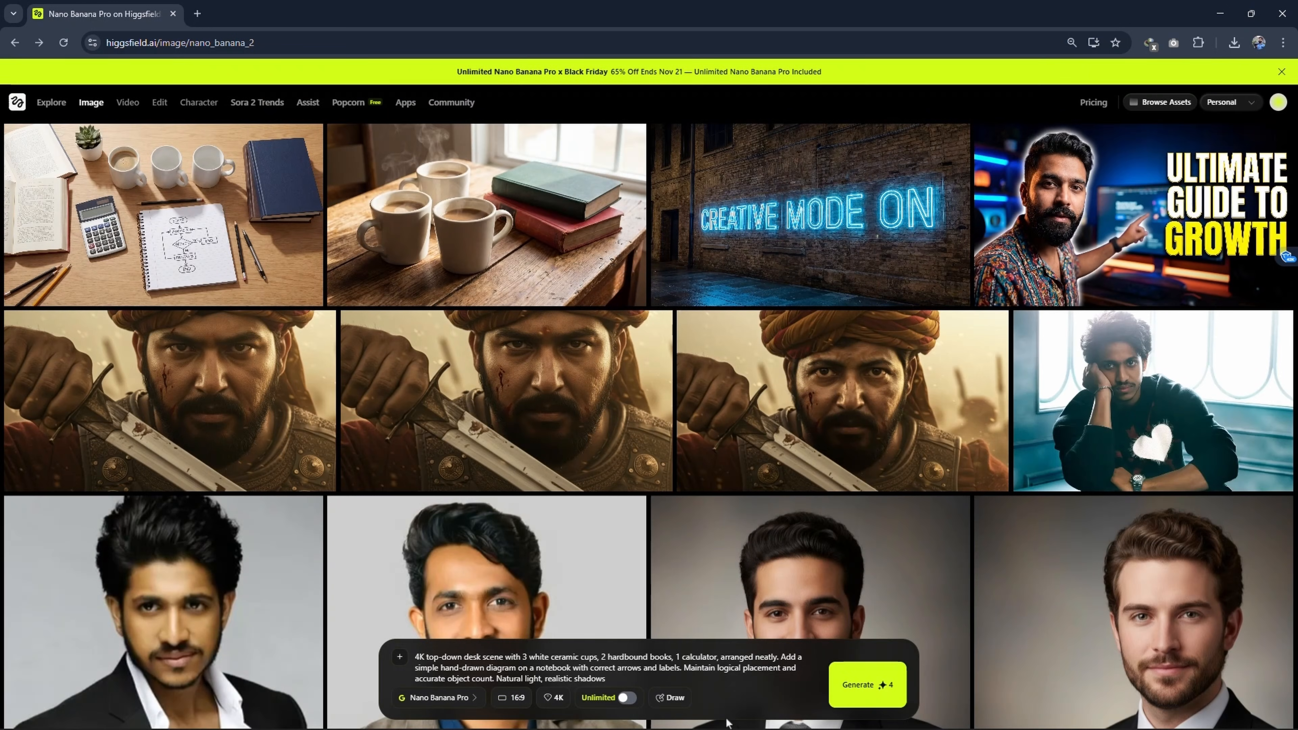
Step: Generate a 4K product packaging design with sharp, readable English text, crisp typography, a clean logo and perfectly aligned labels, and view it enlarged
left_click_drag(646, 683, 351, 657)
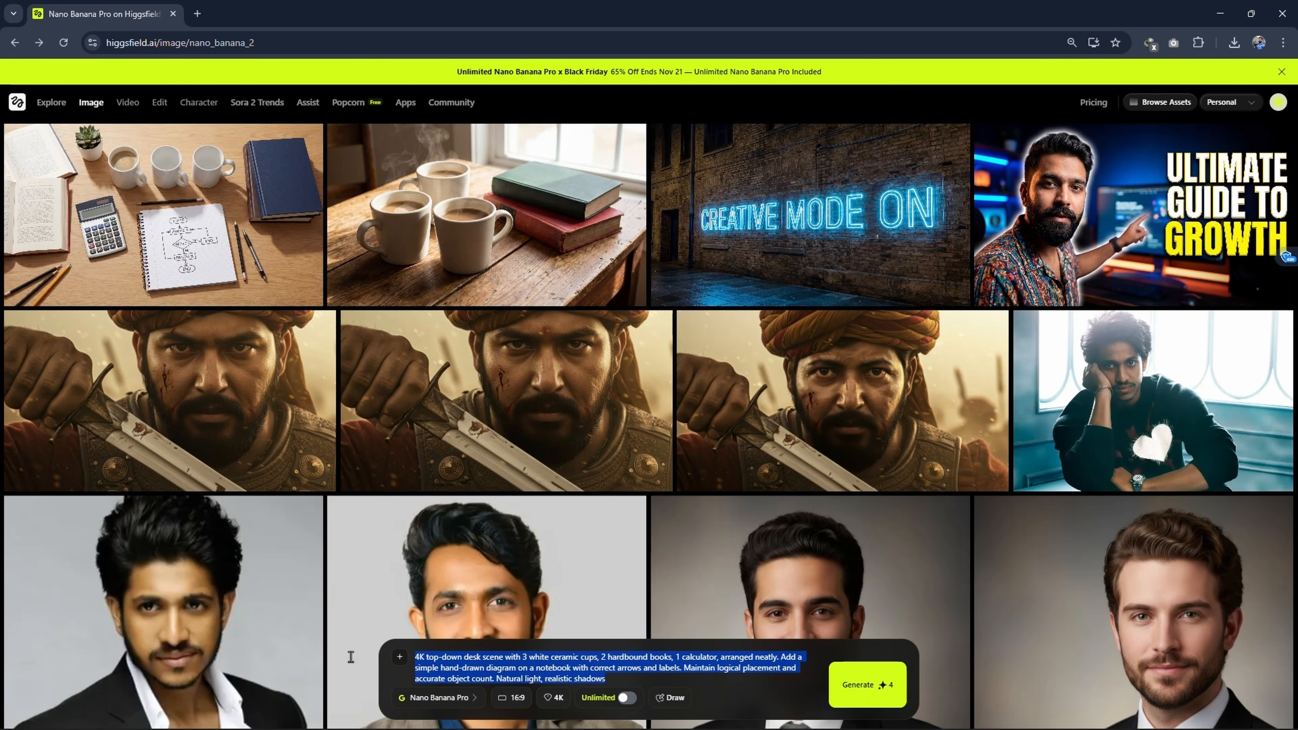
key("BackSpace")
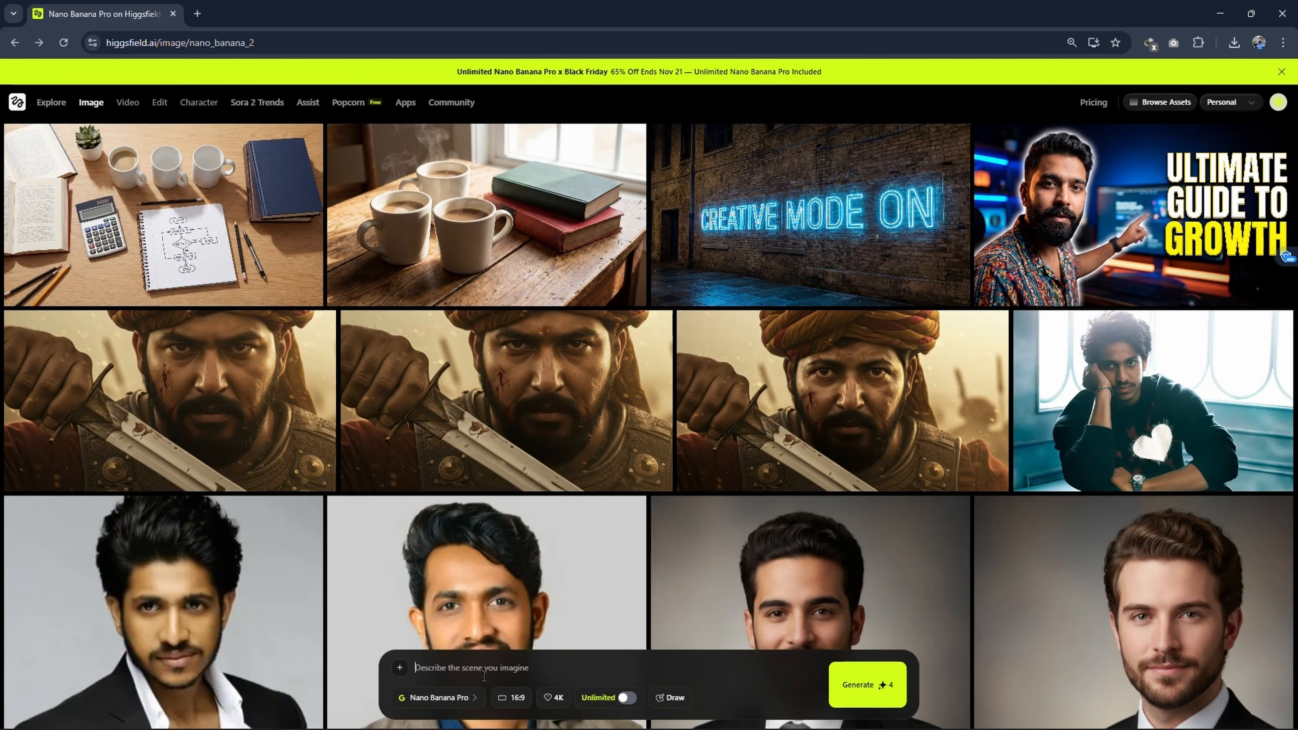
type("4K product packaging design with sharp, readable English text, crisp typography, clean logo, perfectly aligned labels, no warping or misspelled letters. Printed-style clarity, stable words even at small sizes. Realistic lighting, professional studio look.")
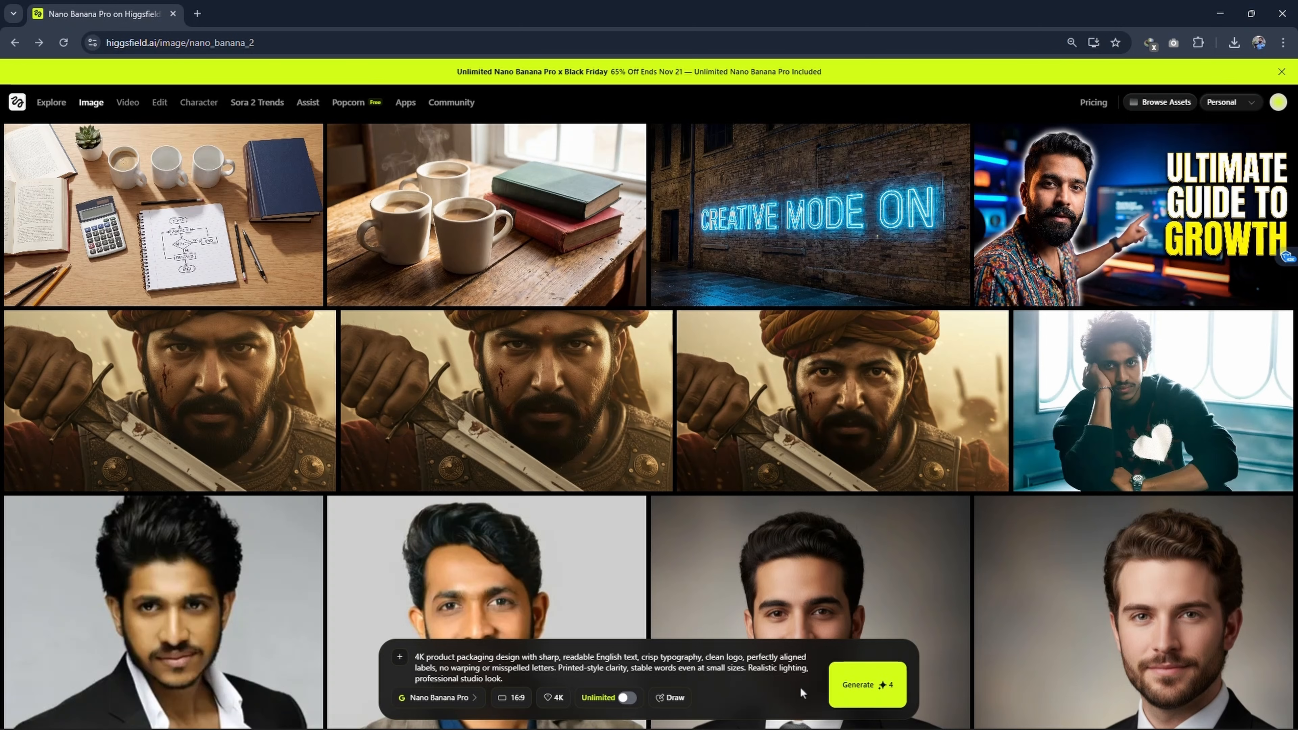
left_click(867, 684)
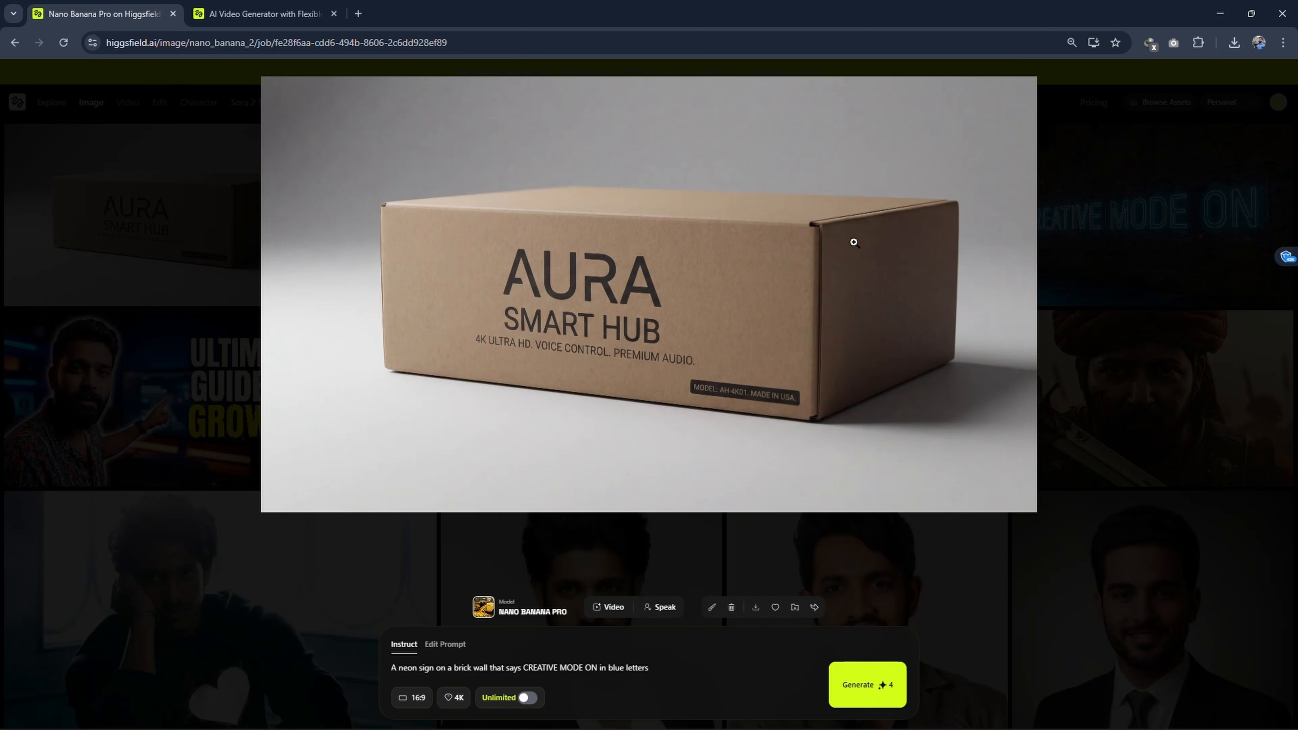
key("Escape")
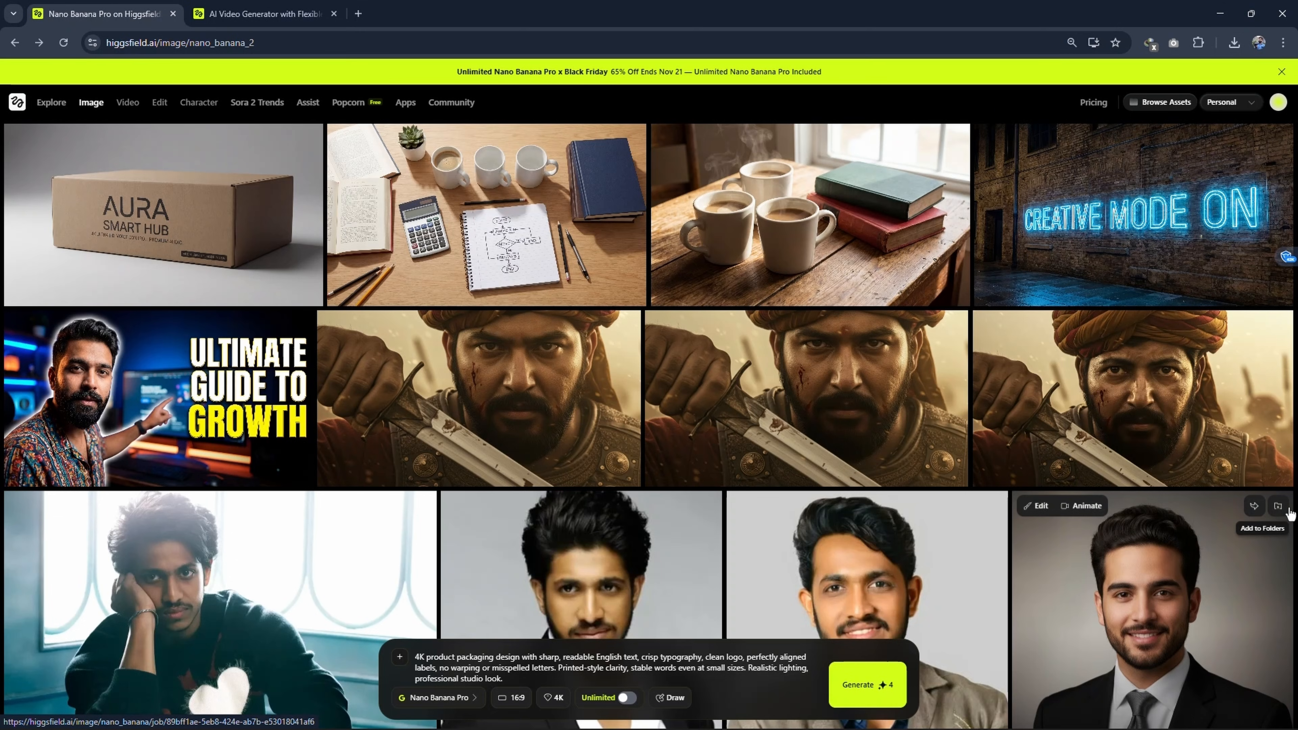
Step: Generate an image from the prompt "Cinematic shot of a woman in a cyber-punk city, highly detailed, 4K."
left_click(695, 682)
key("ctrl+a")
type("'Cinematic shot of a woman in a cyber-punk city, highly detailed, 4K.")
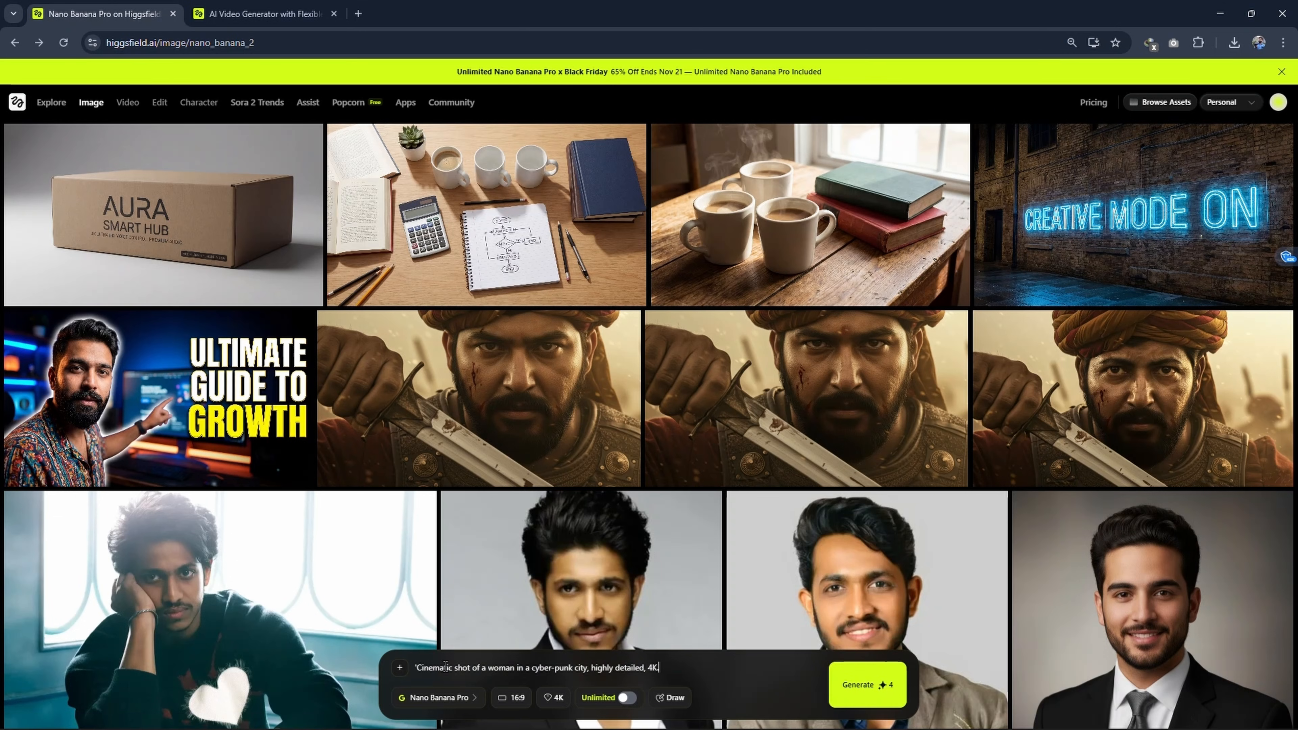
left_click(418, 667)
key("BackSpace")
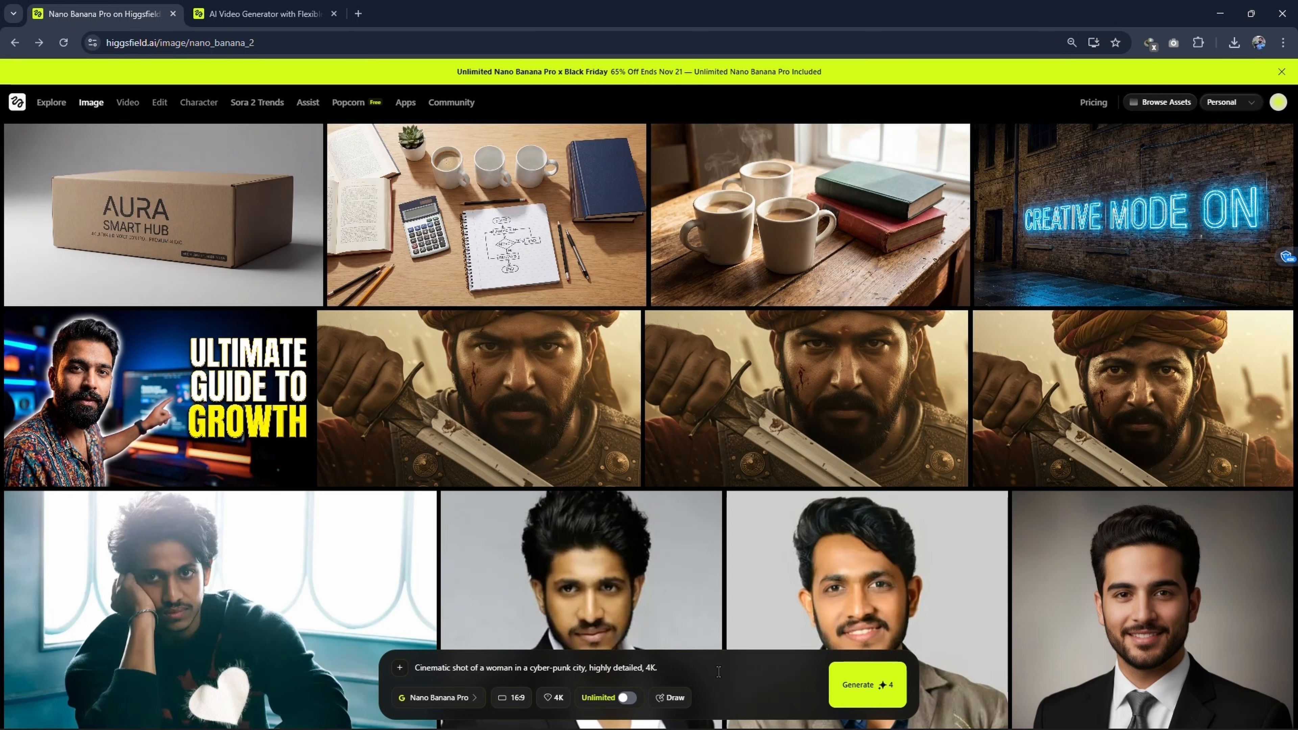
left_click(873, 687)
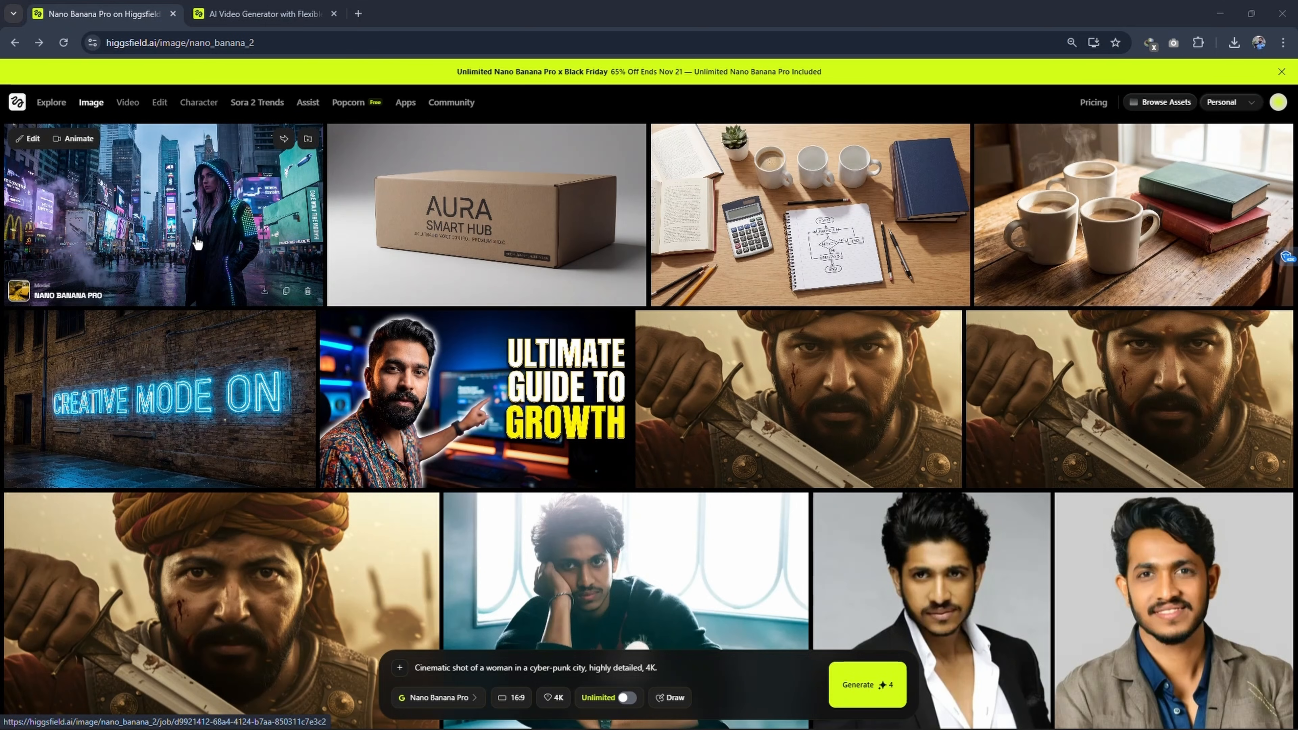
Step: View the generated cyber-punk woman image enlarged and download it
left_click(203, 238)
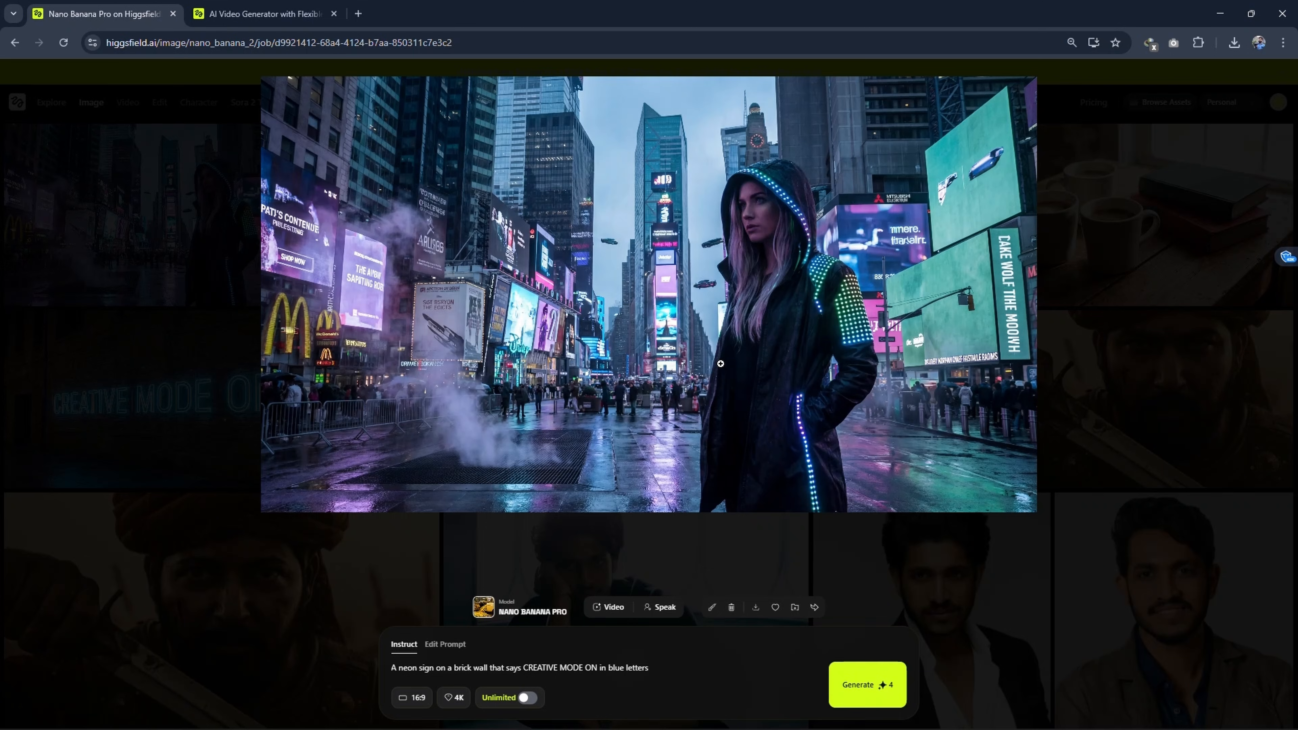
left_click(756, 611)
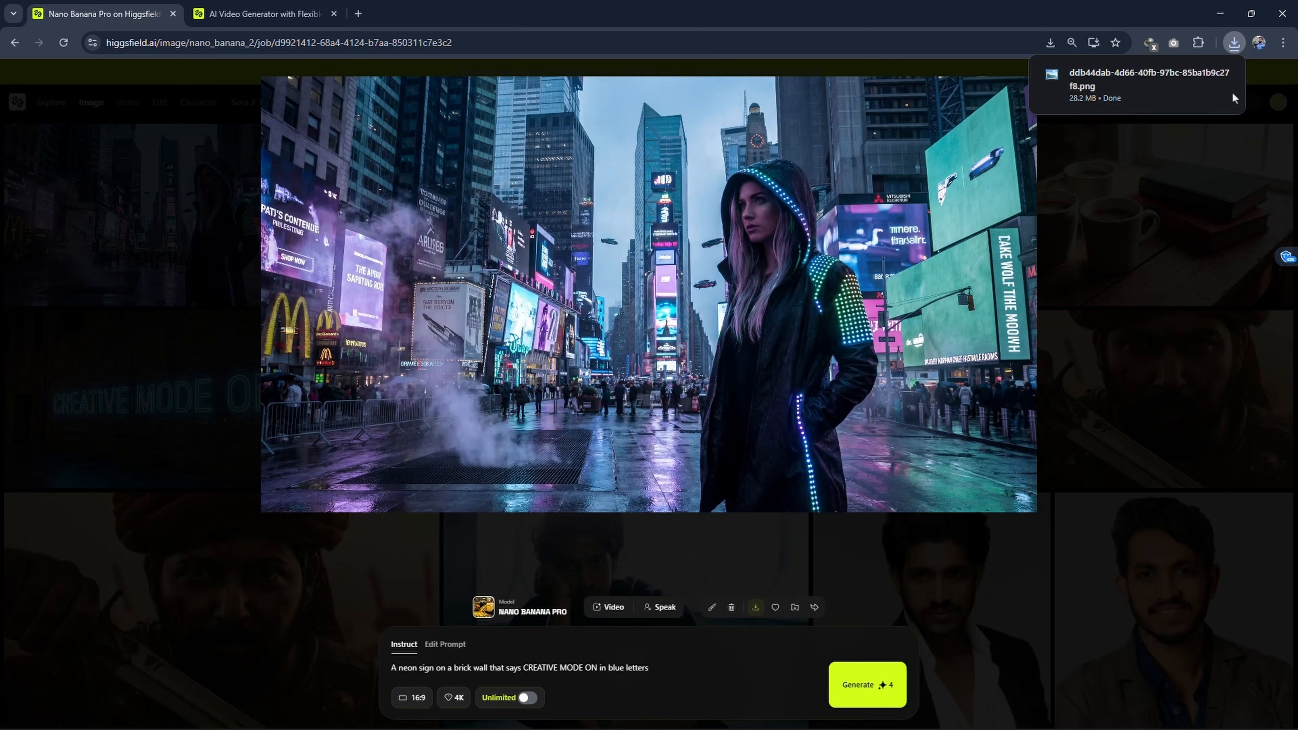
key("Escape")
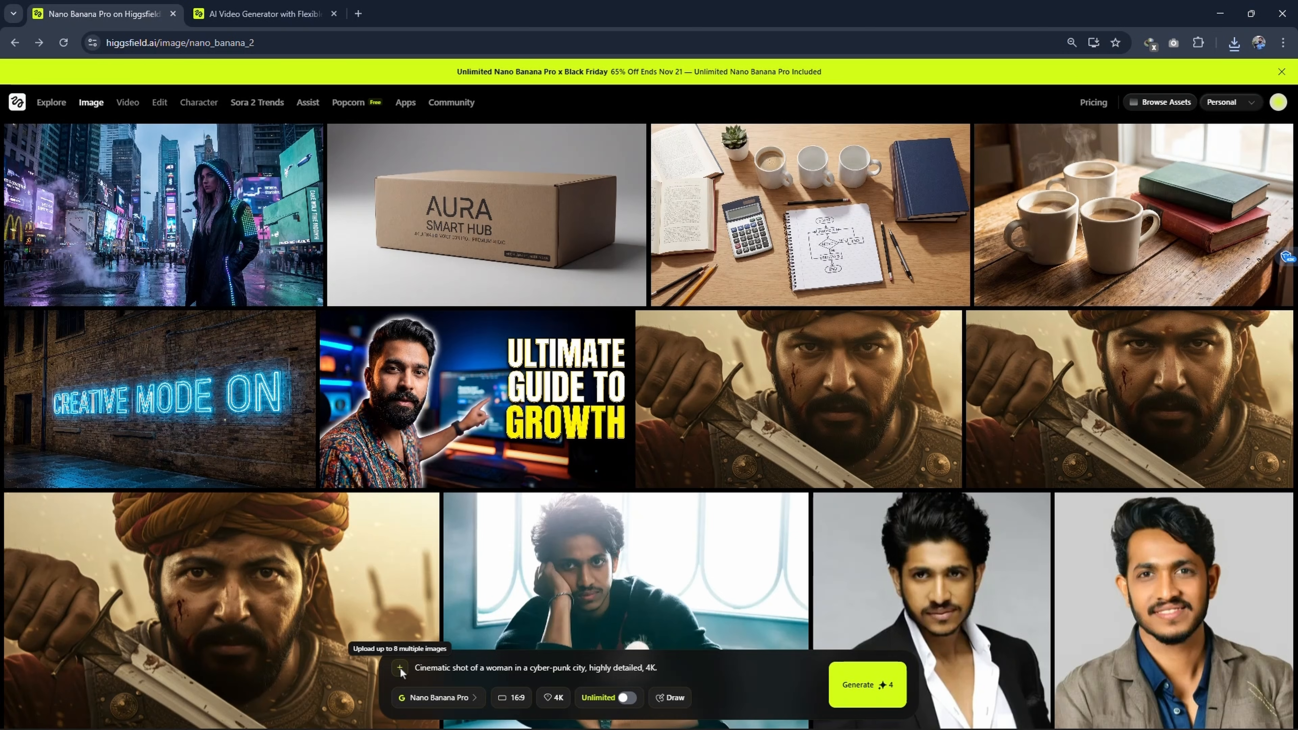
Step: Using the downloaded image as reference, generate a cinematic low-angle shot of the woman with neon lights reflecting on her face, and view it enlarged
left_click(400, 668)
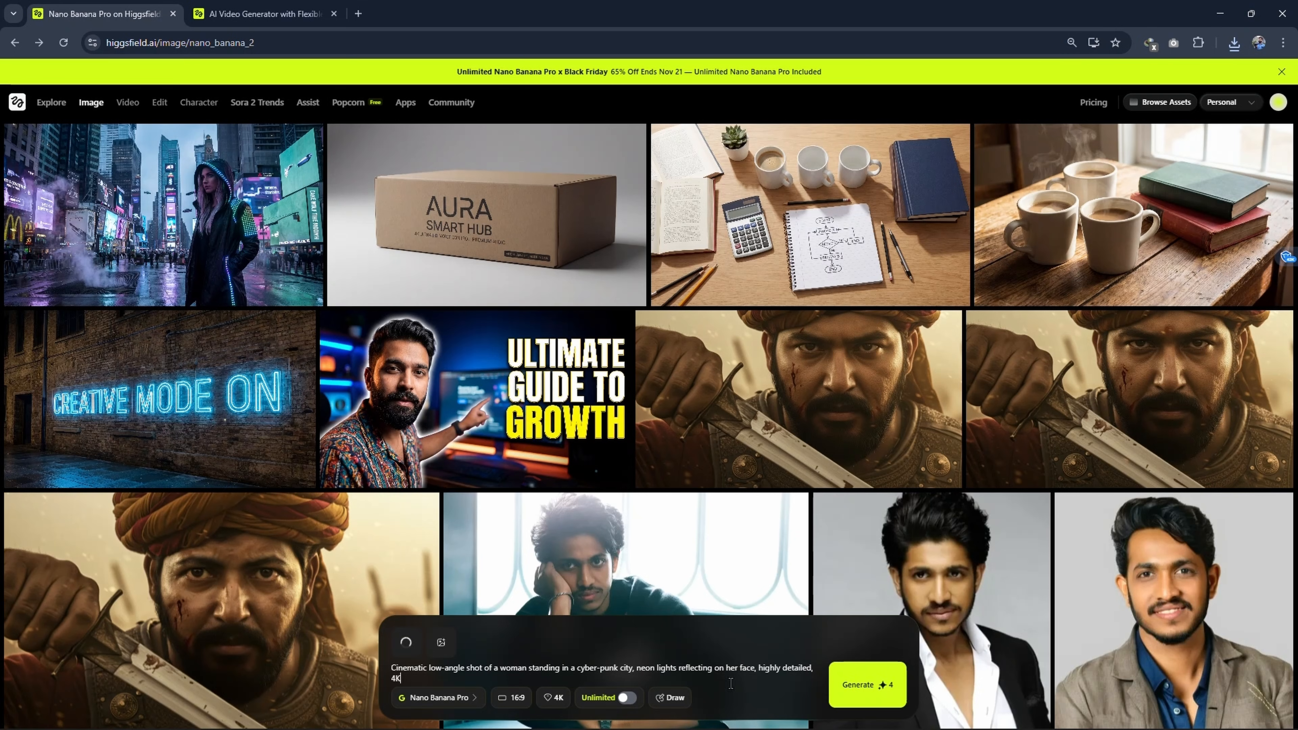
key("ctrl+a")
type("Cinematic low-angle shot of a woman standing in a cyber-punk city, neon lights reflecting on her face, highly detailed, 4K")
left_click(869, 695)
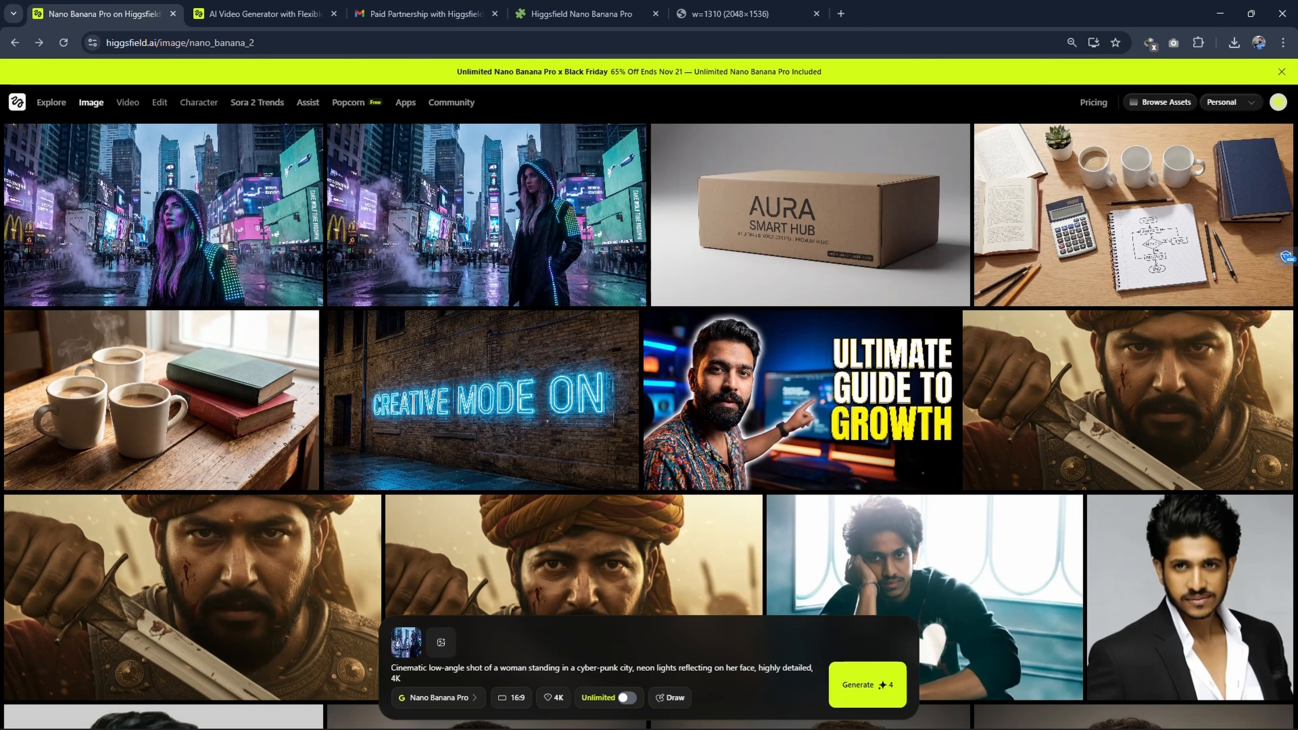
left_click(59, 219)
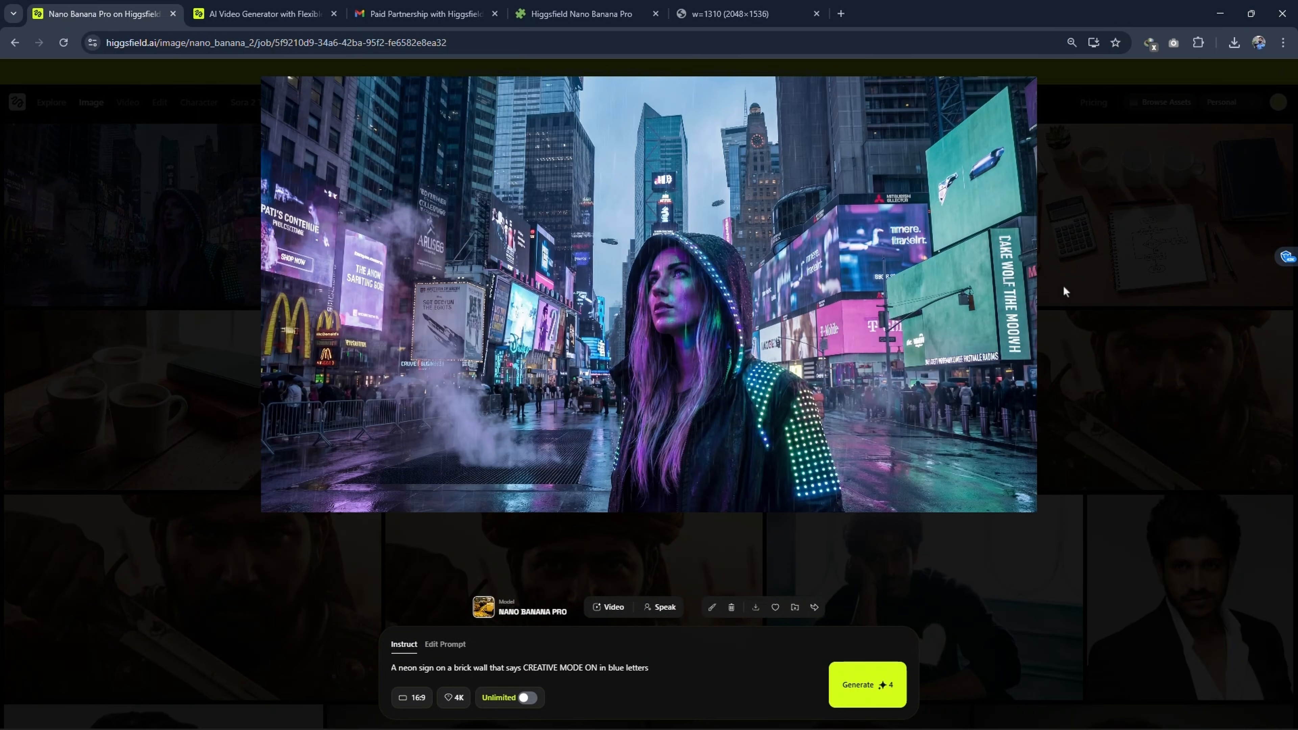
left_click(1107, 300)
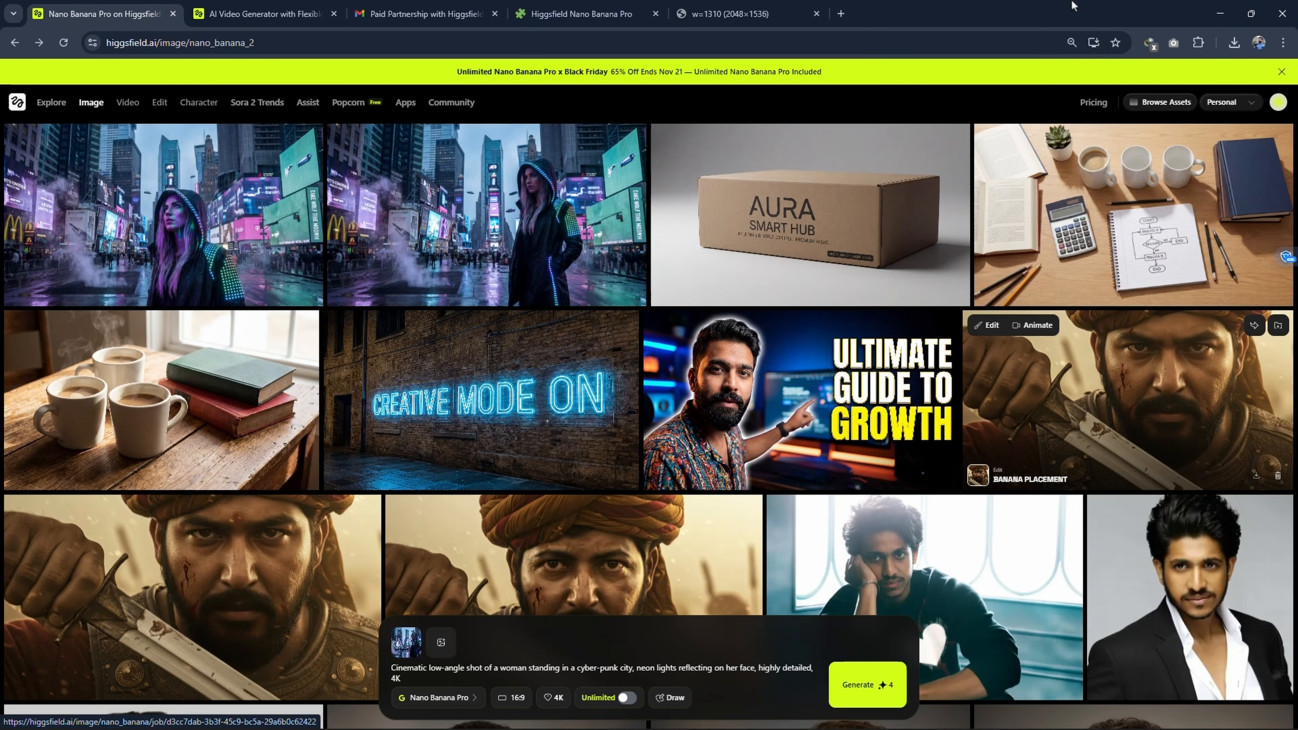
Step: Examine the platform price comparison chart and view the ULTIMATE GUIDE TO GROWTH thumbnail enlarged in the Higgsfield image history
left_click(744, 13)
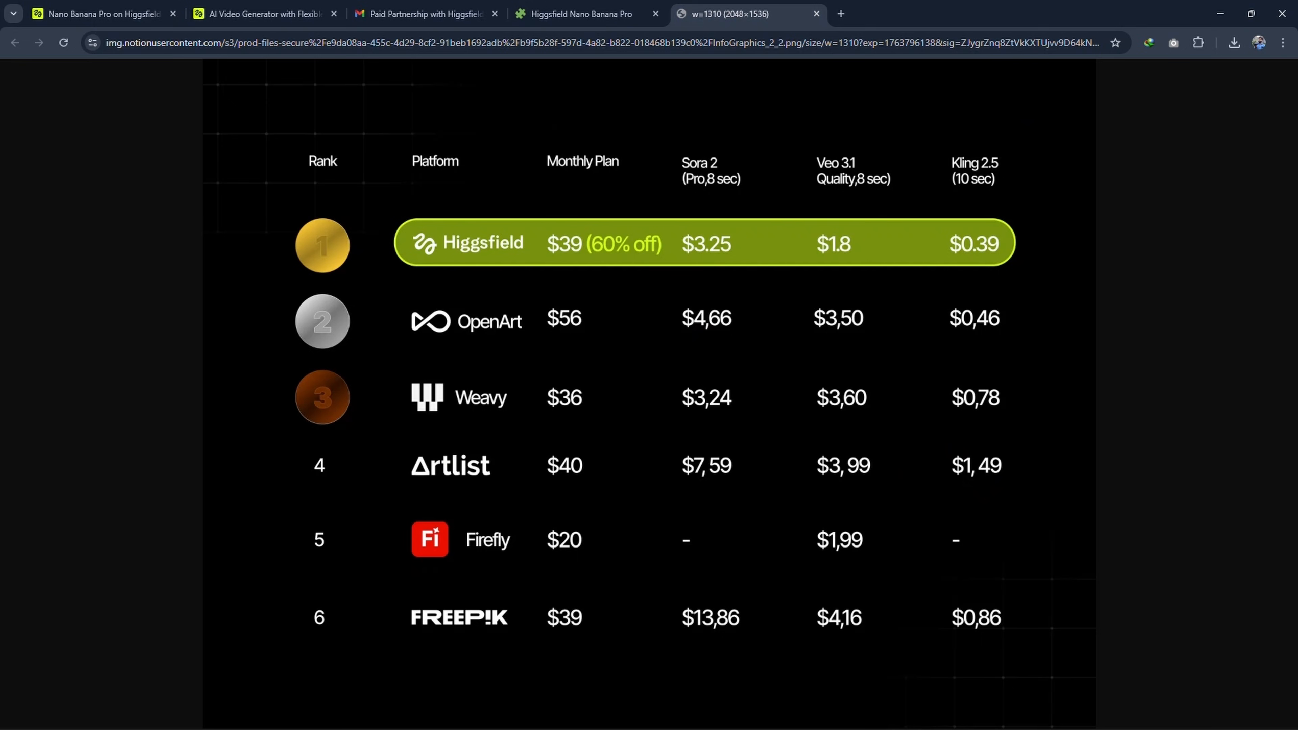
key("ctrl+1")
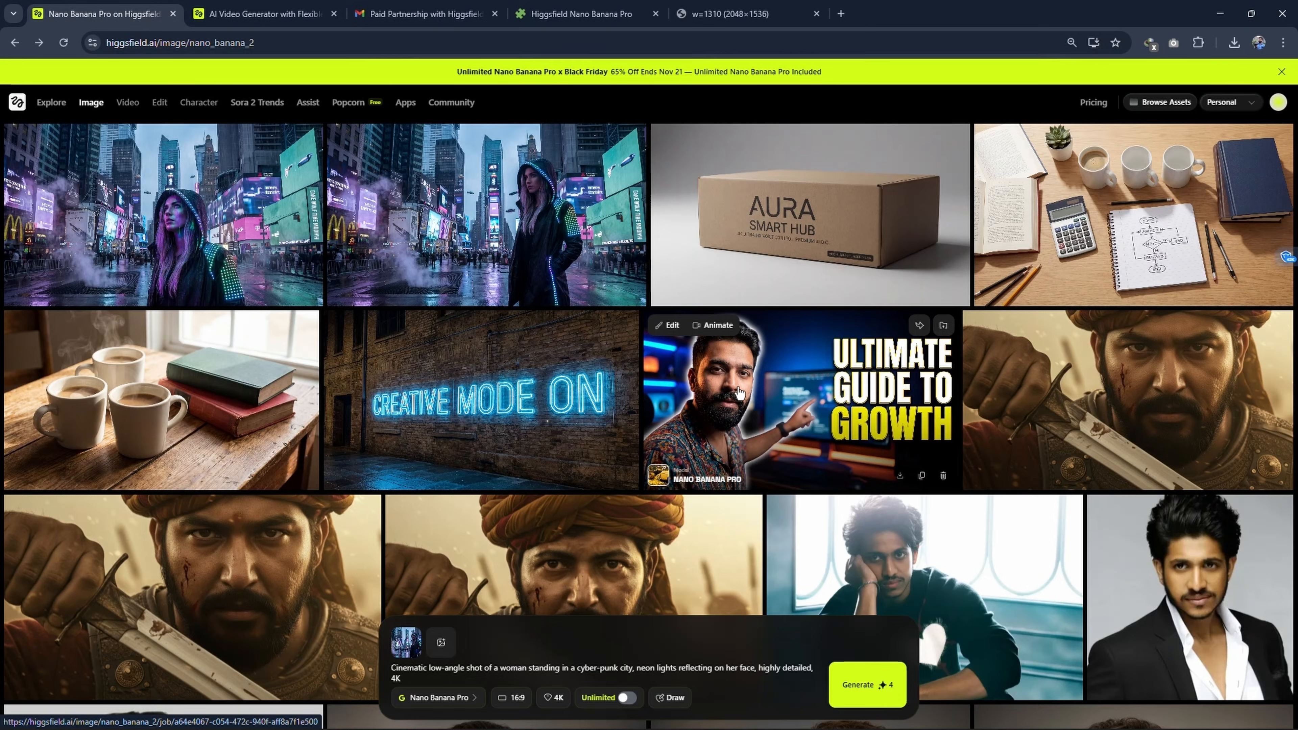
left_click(773, 393)
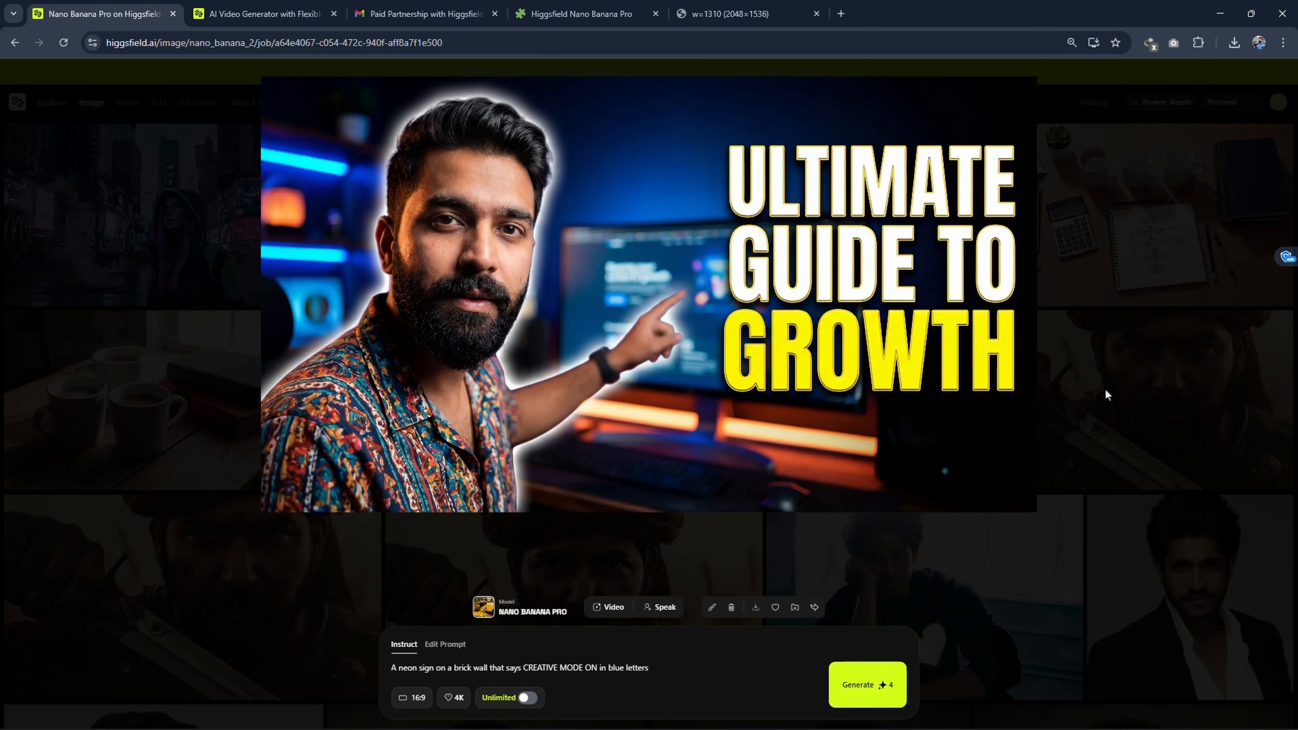
left_click(1090, 397)
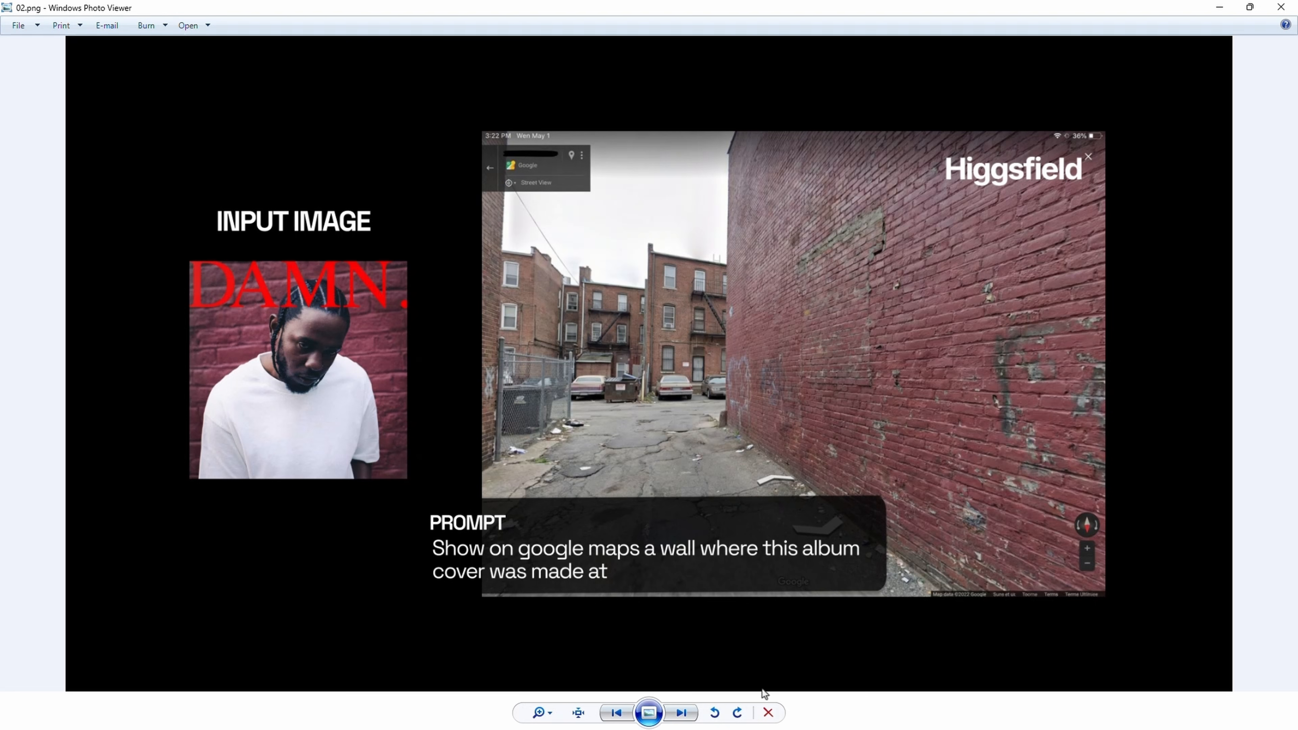
Step: In Windows Photo Viewer, examine the Nano Banana Pro example images from 02.png to 31.png, comparing their input images, prompts and results
left_click(684, 715)
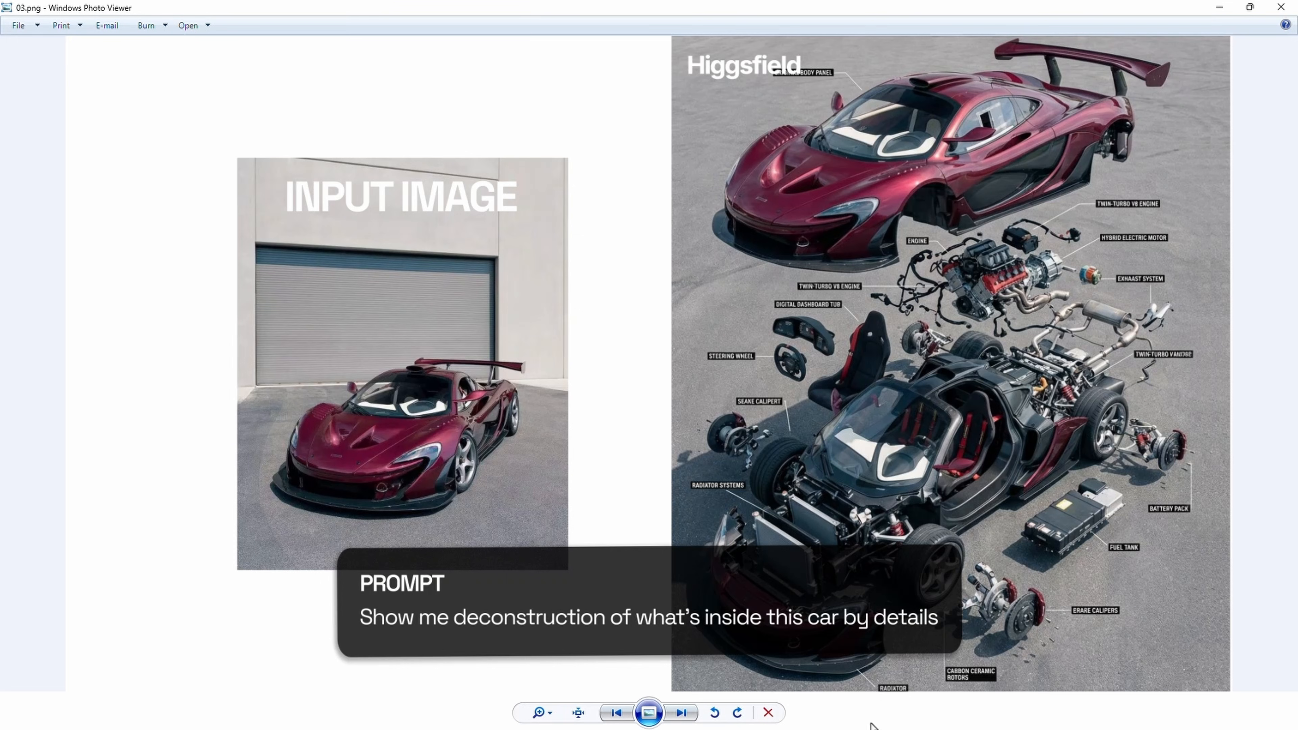
left_click(682, 714)
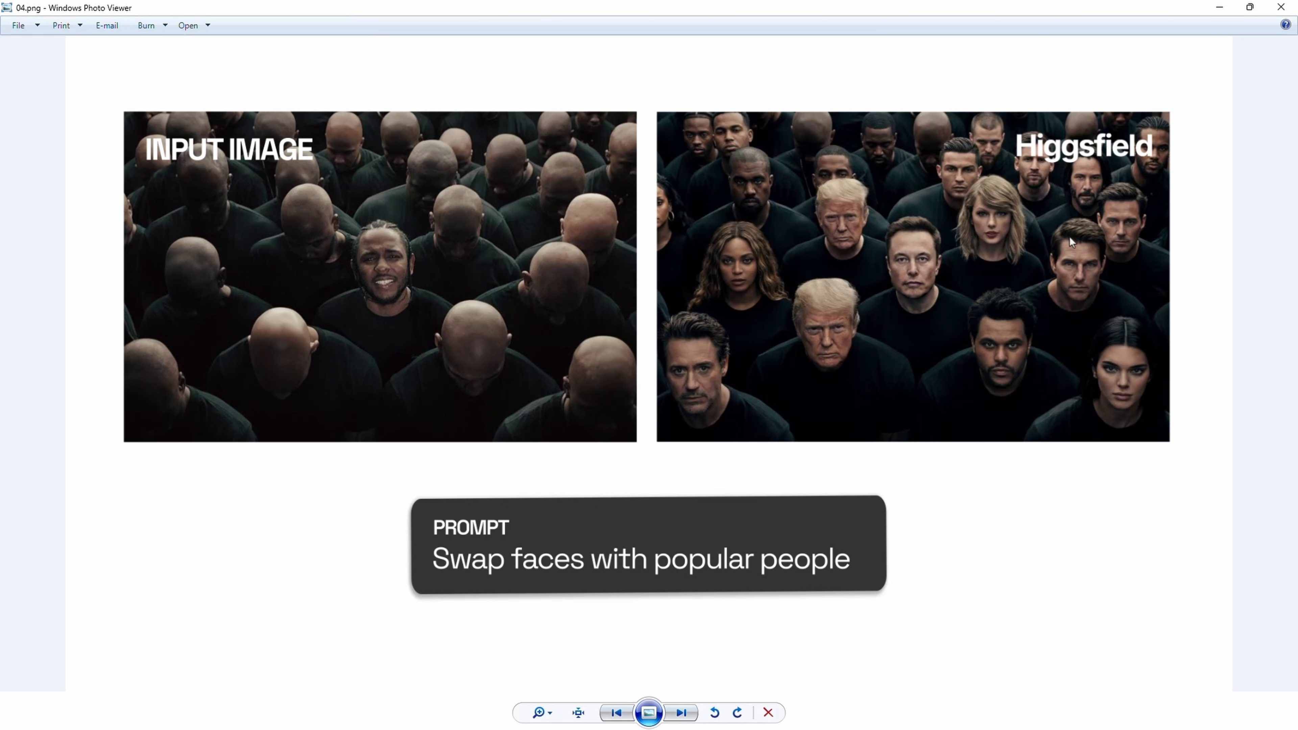
left_click(682, 716)
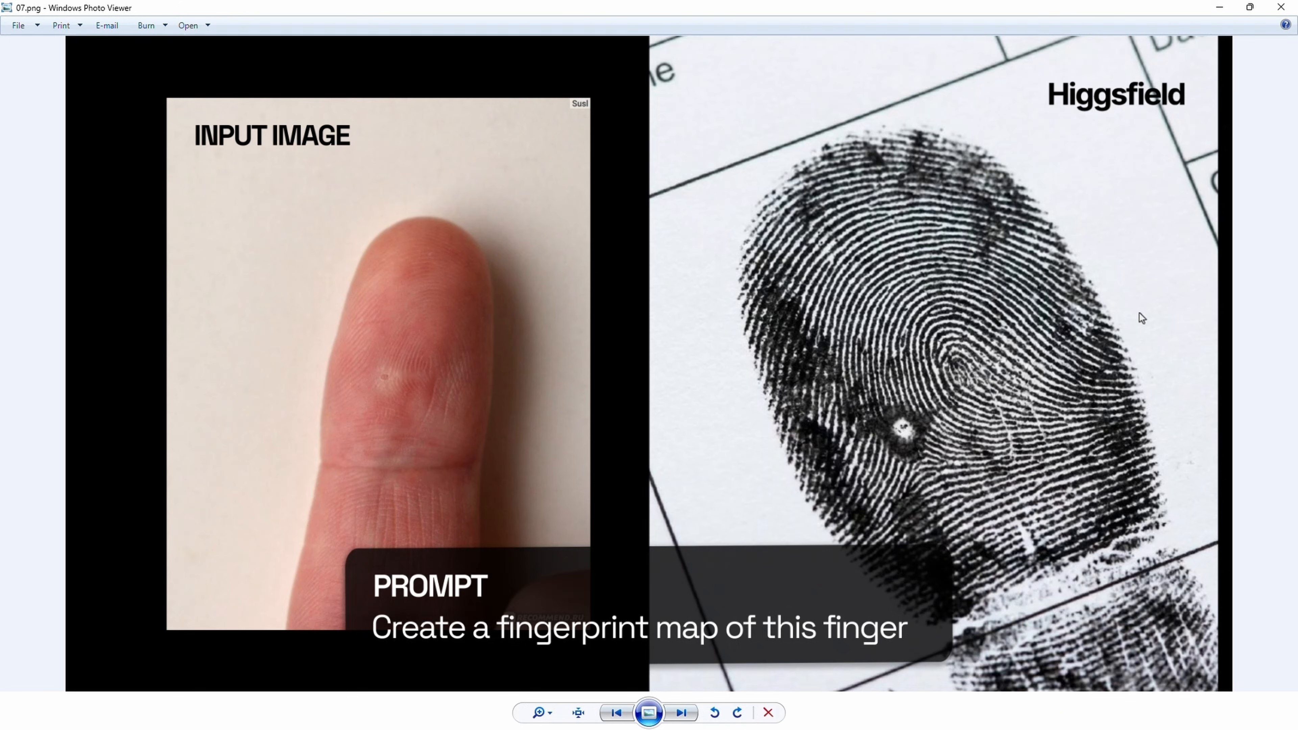
left_click(681, 712)
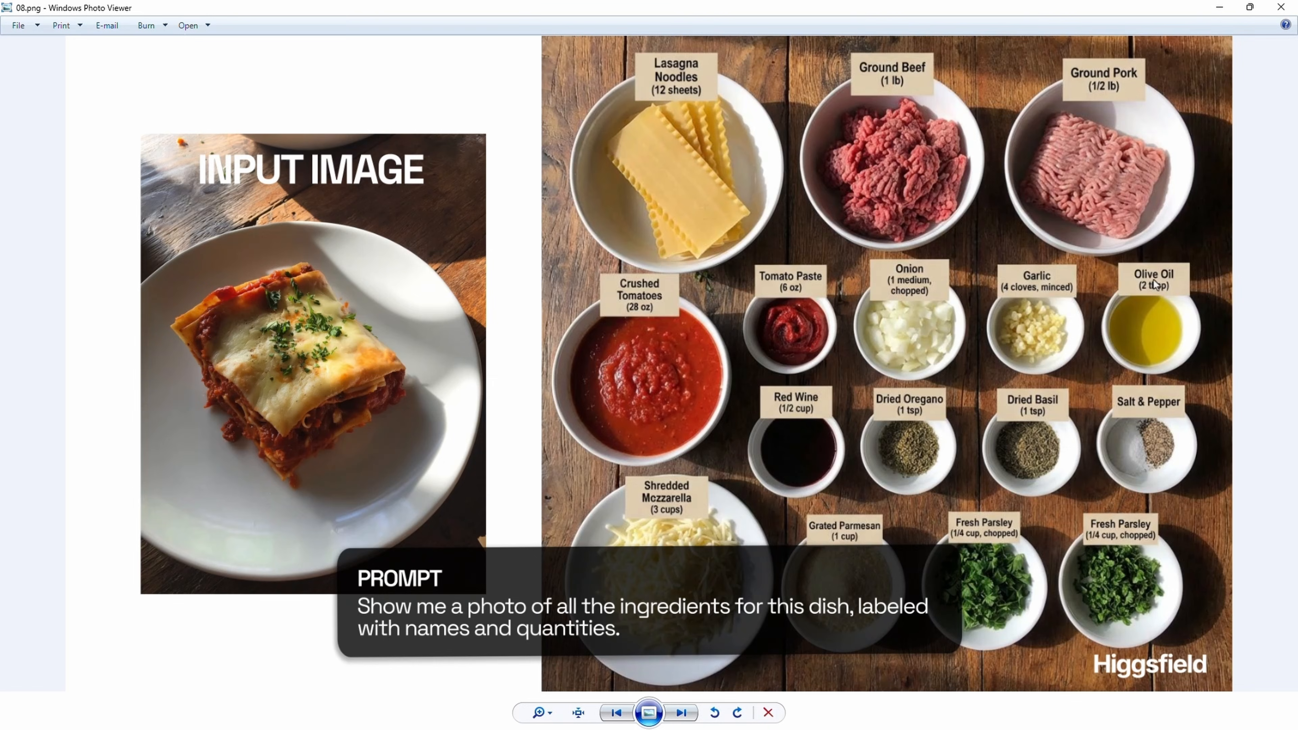
key("Right")
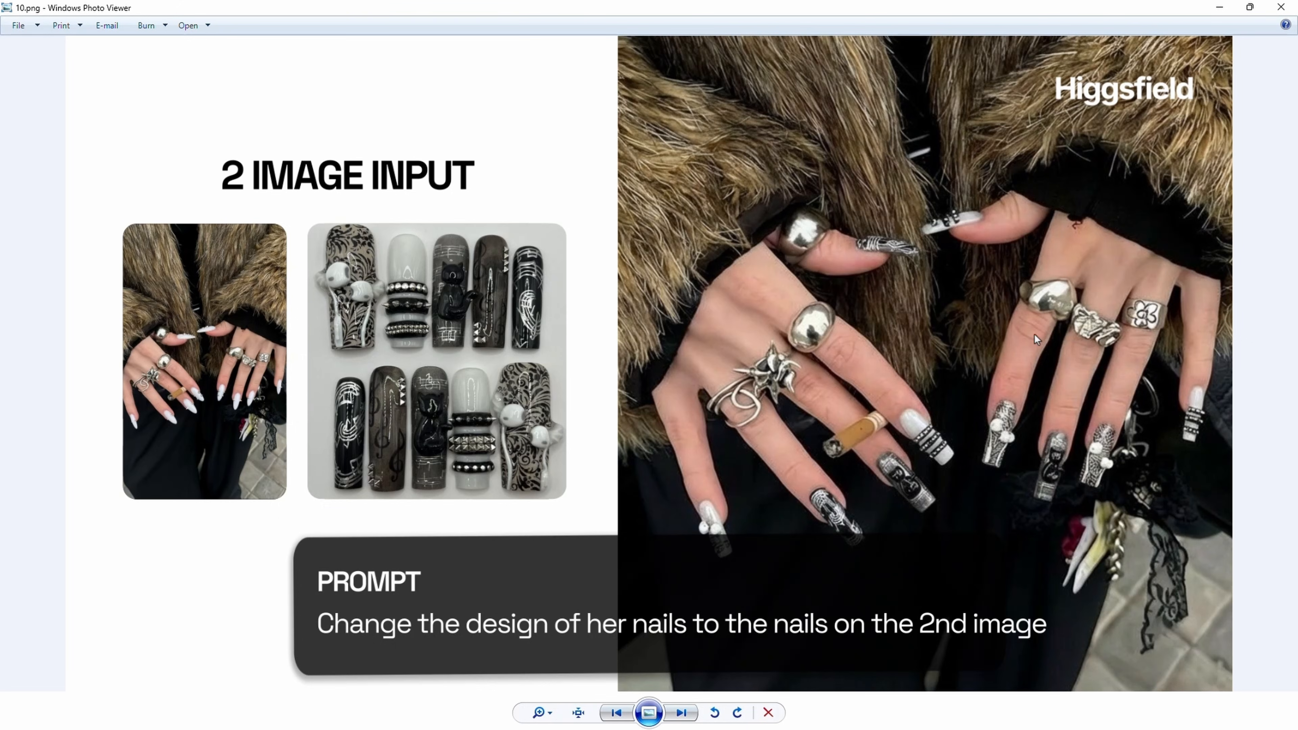
left_click(683, 713)
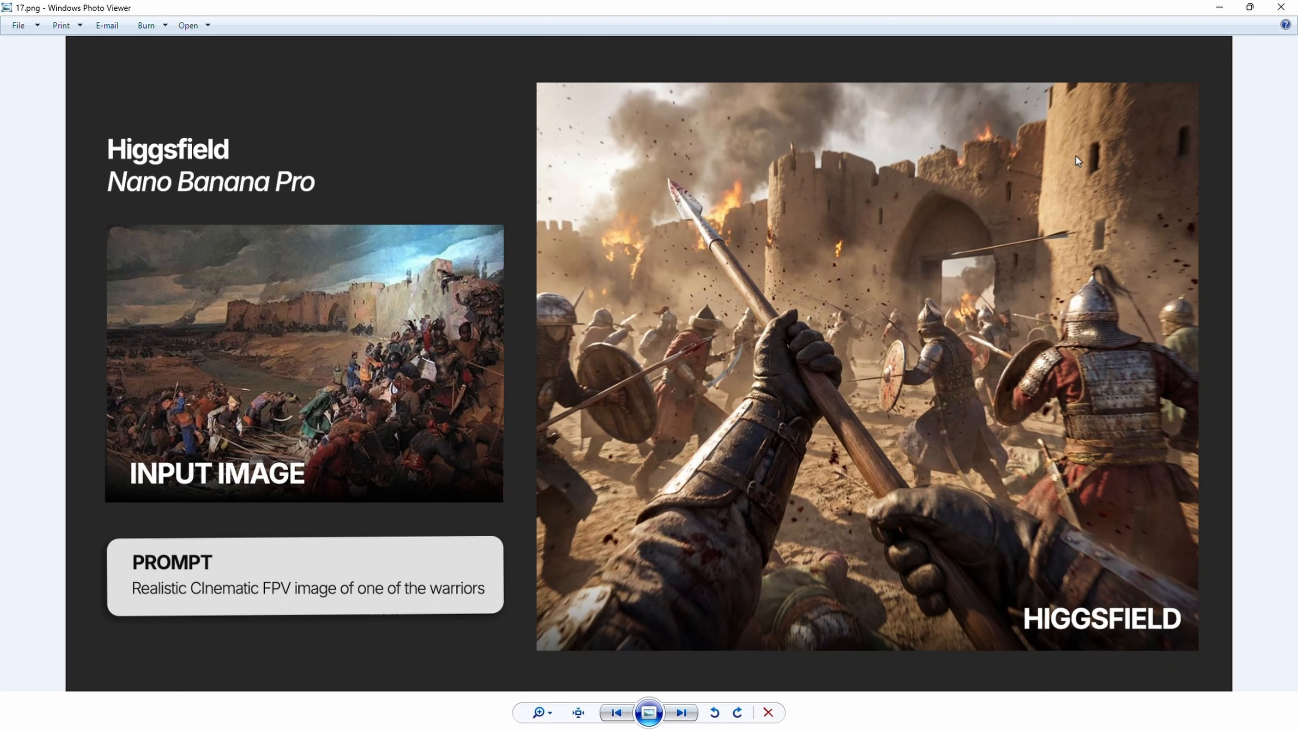
left_click(682, 711)
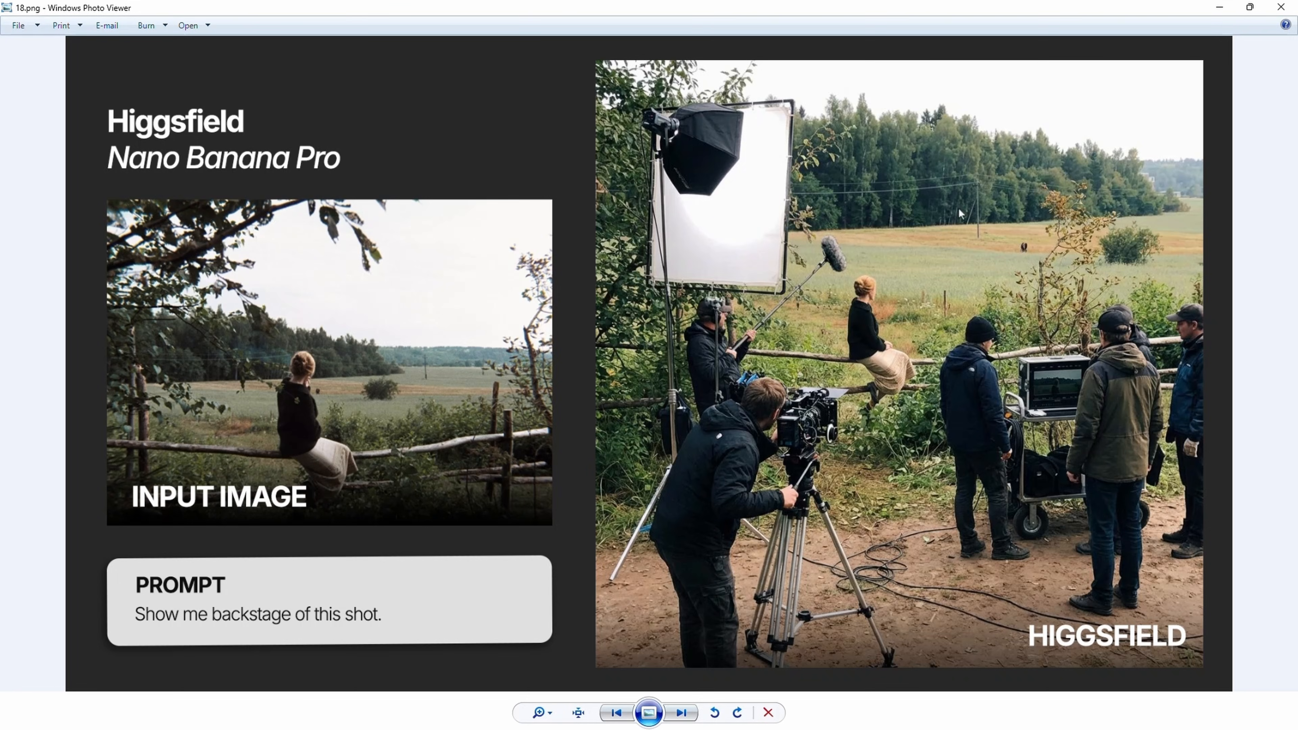
left_click(682, 713)
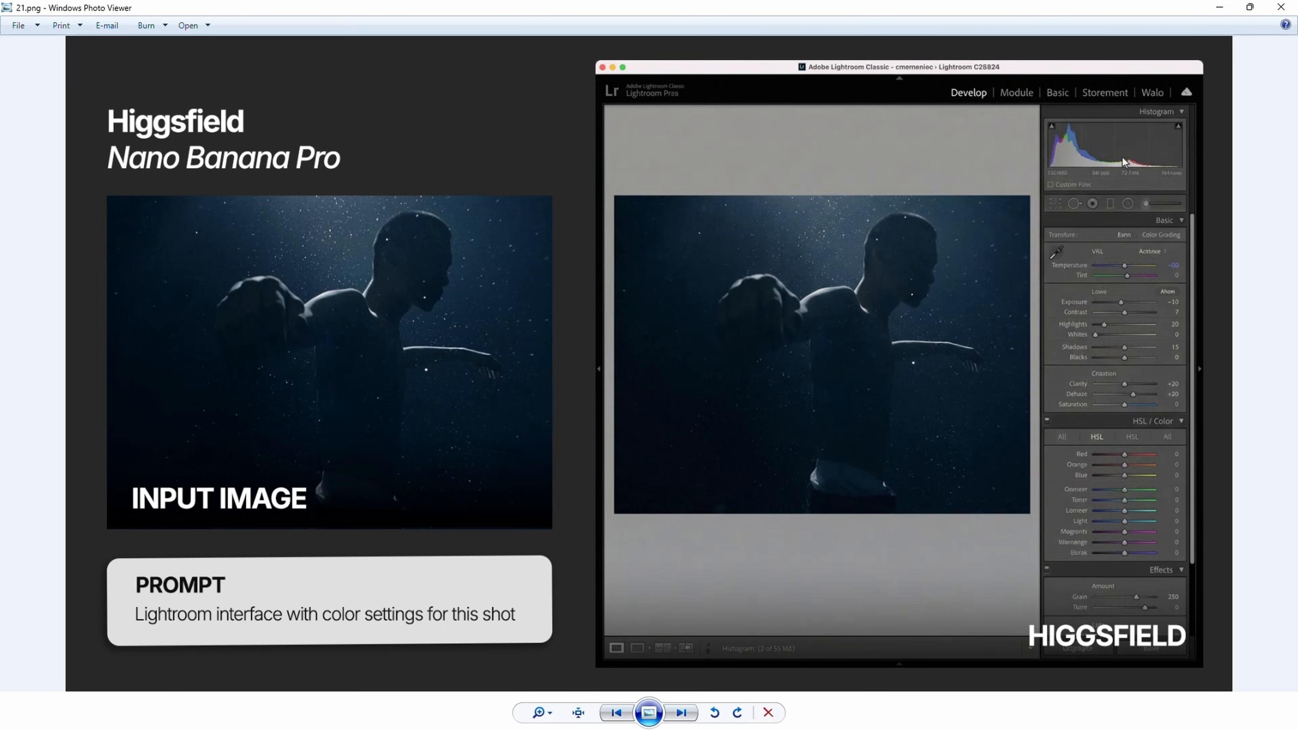
key("Right")
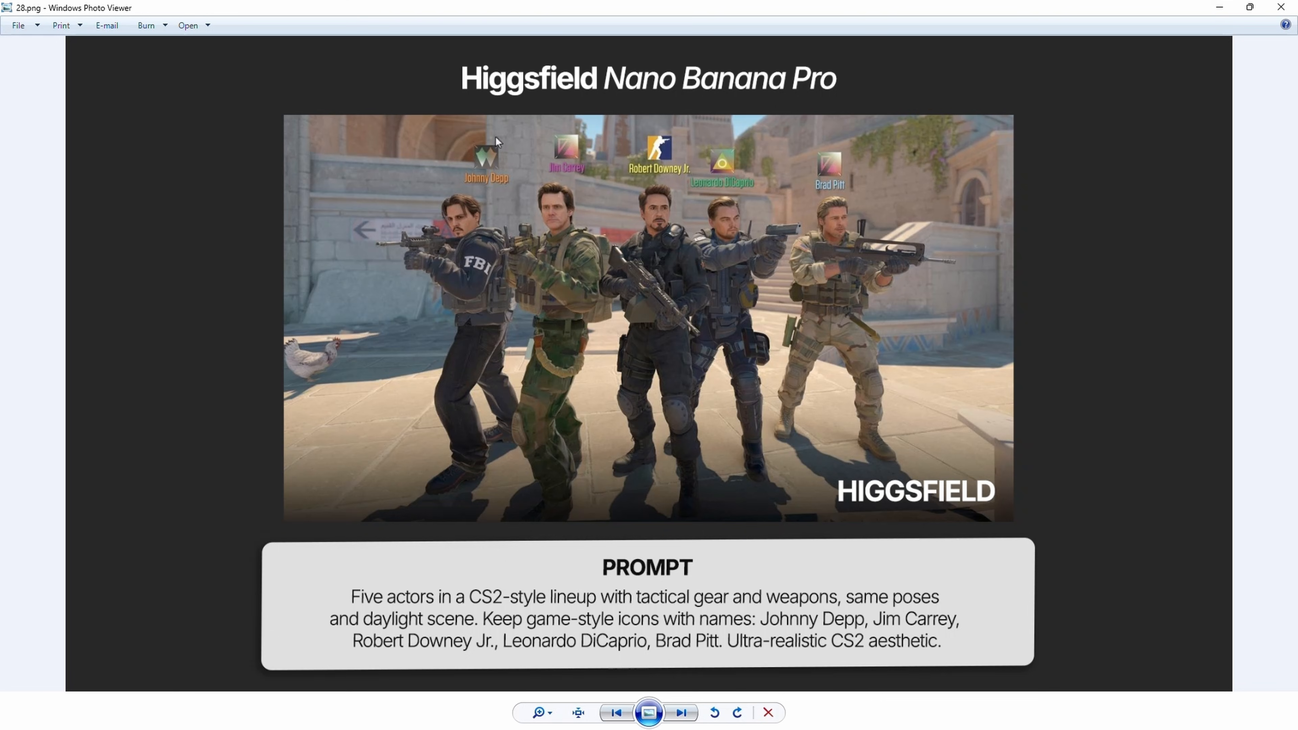
left_click(694, 717)
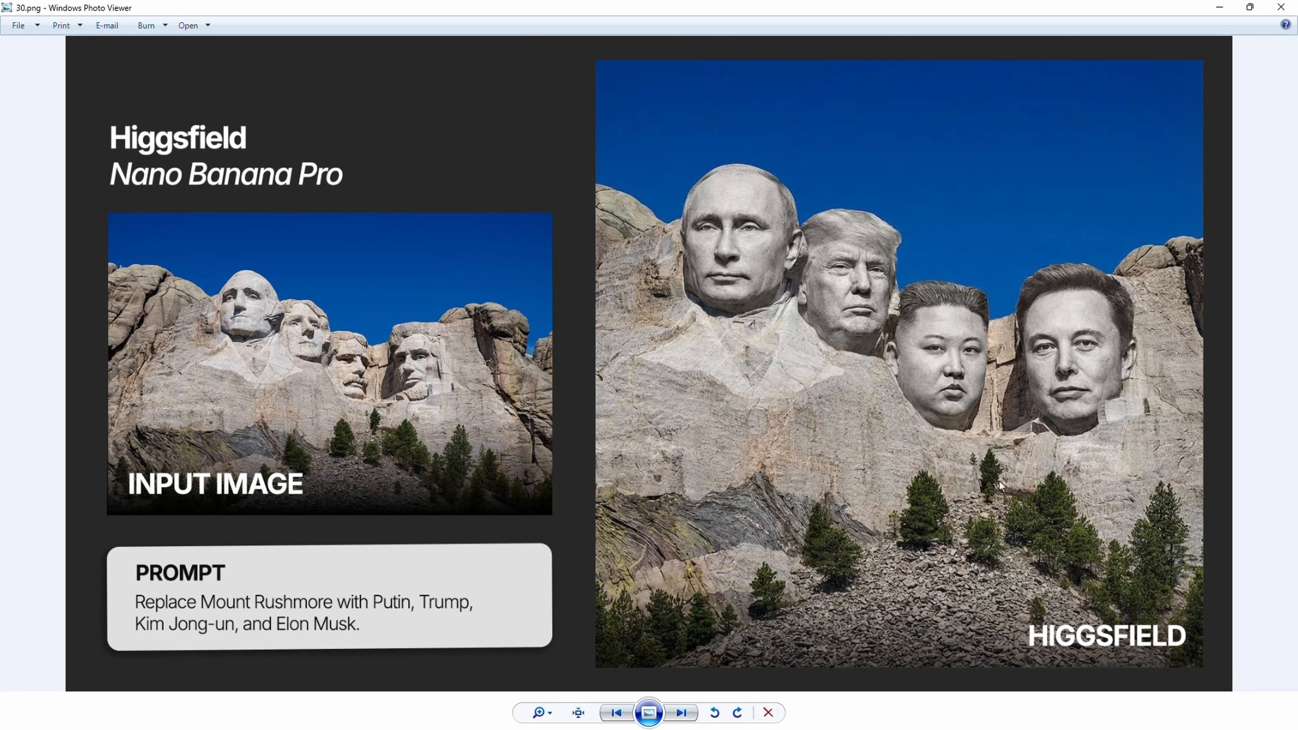
left_click(681, 712)
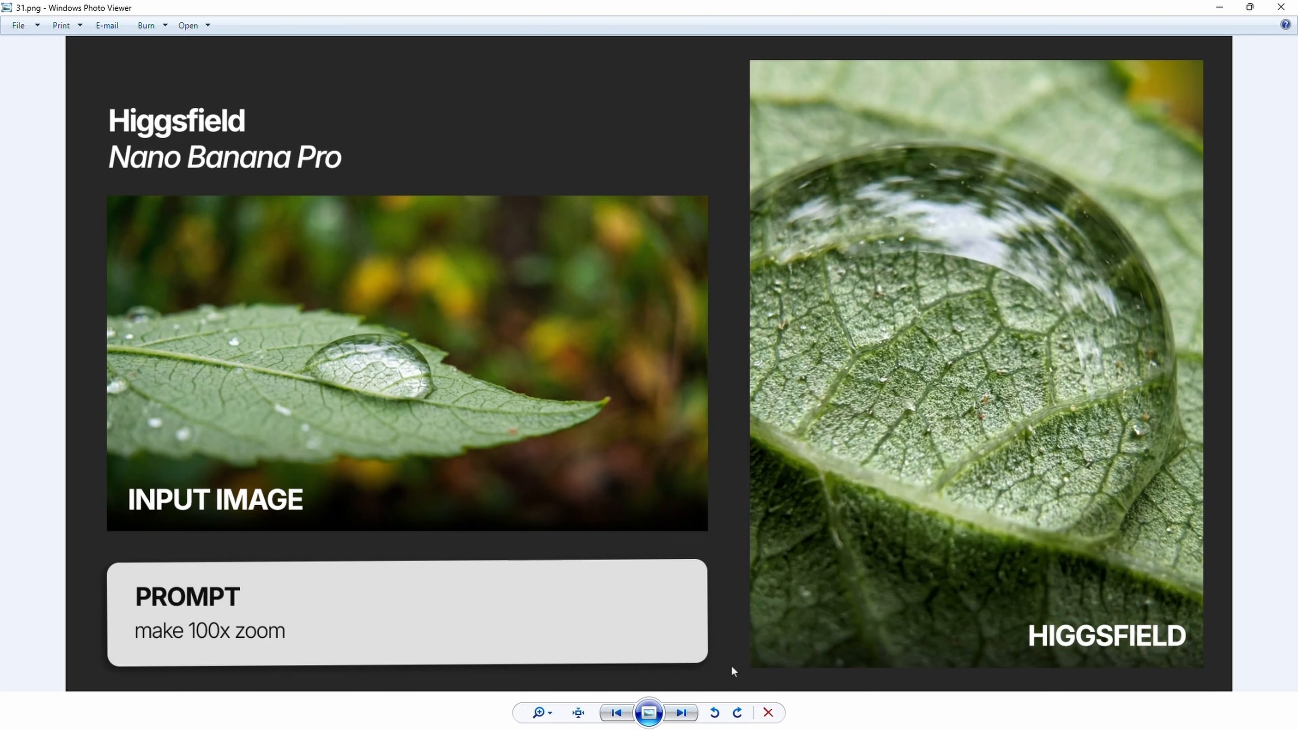
left_click(683, 712)
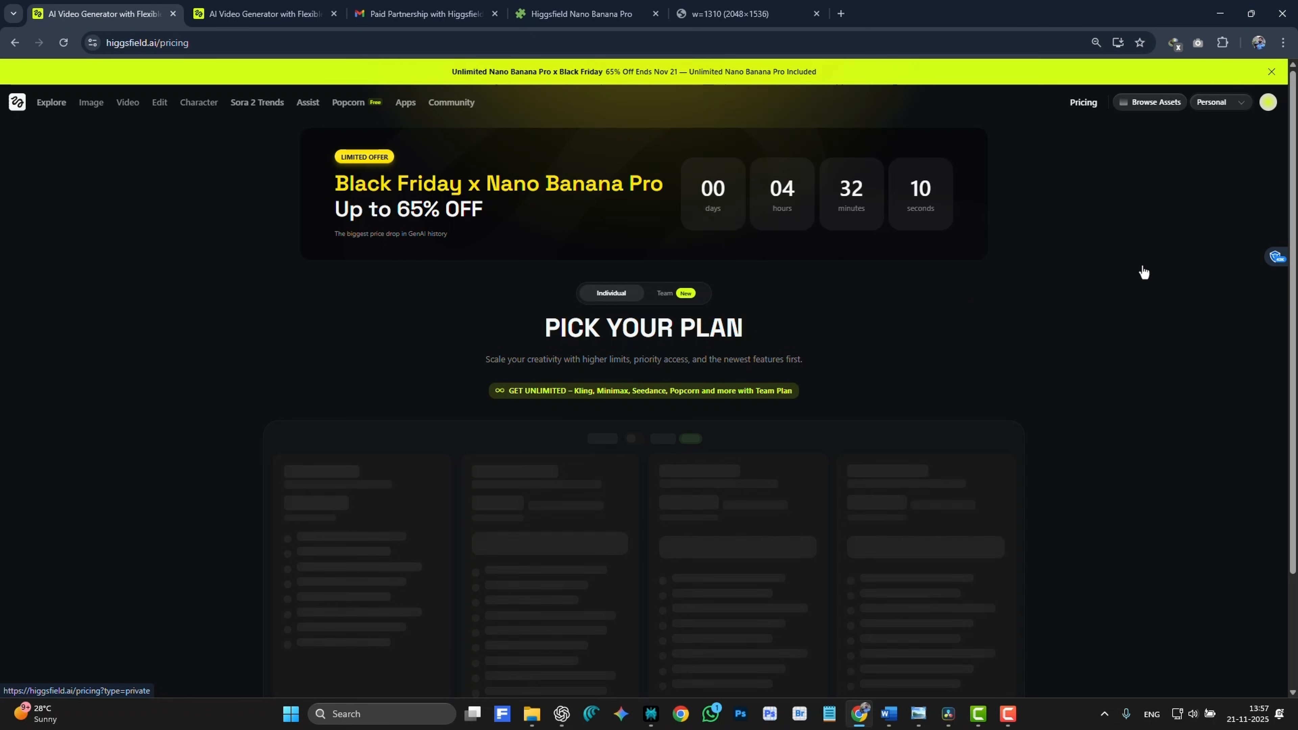
Step: Review the individual monthly plans on the Higgsfield pricing page, from Basic to Creator
scroll(1140, 268, "down", 1)
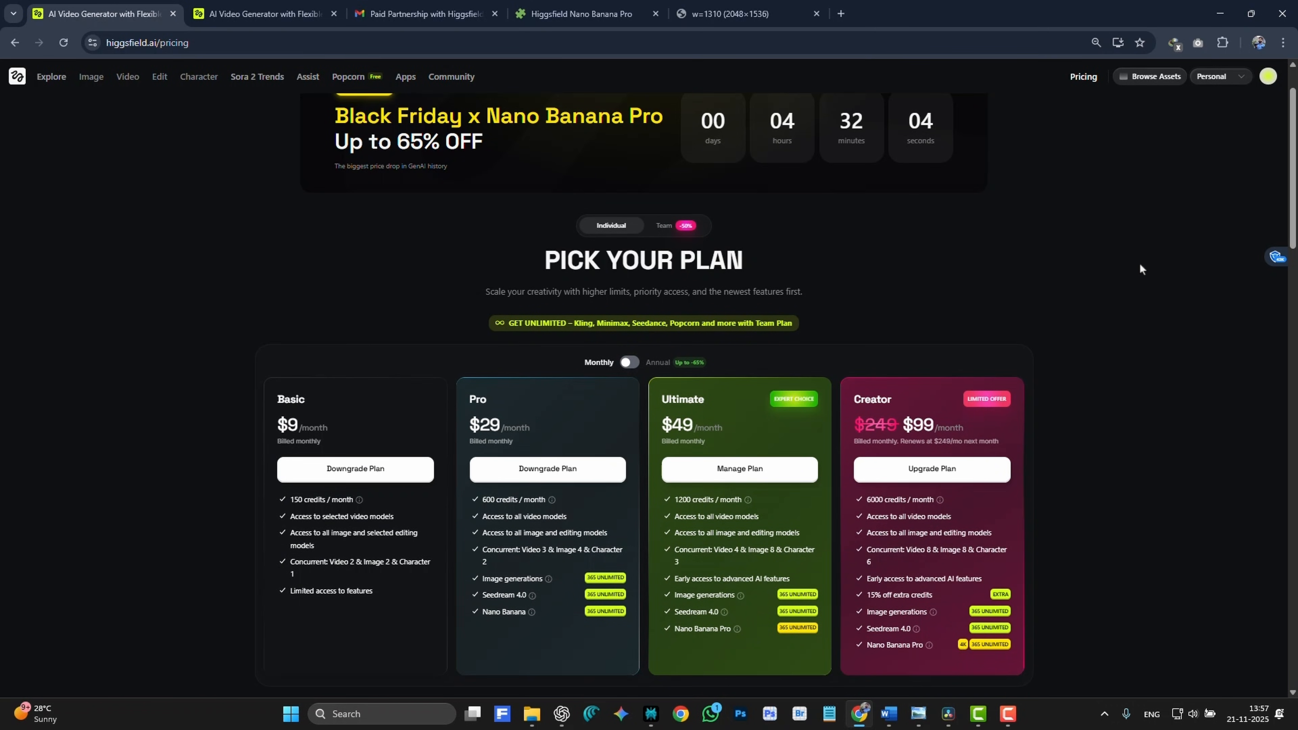
scroll(1075, 332, "up", 1)
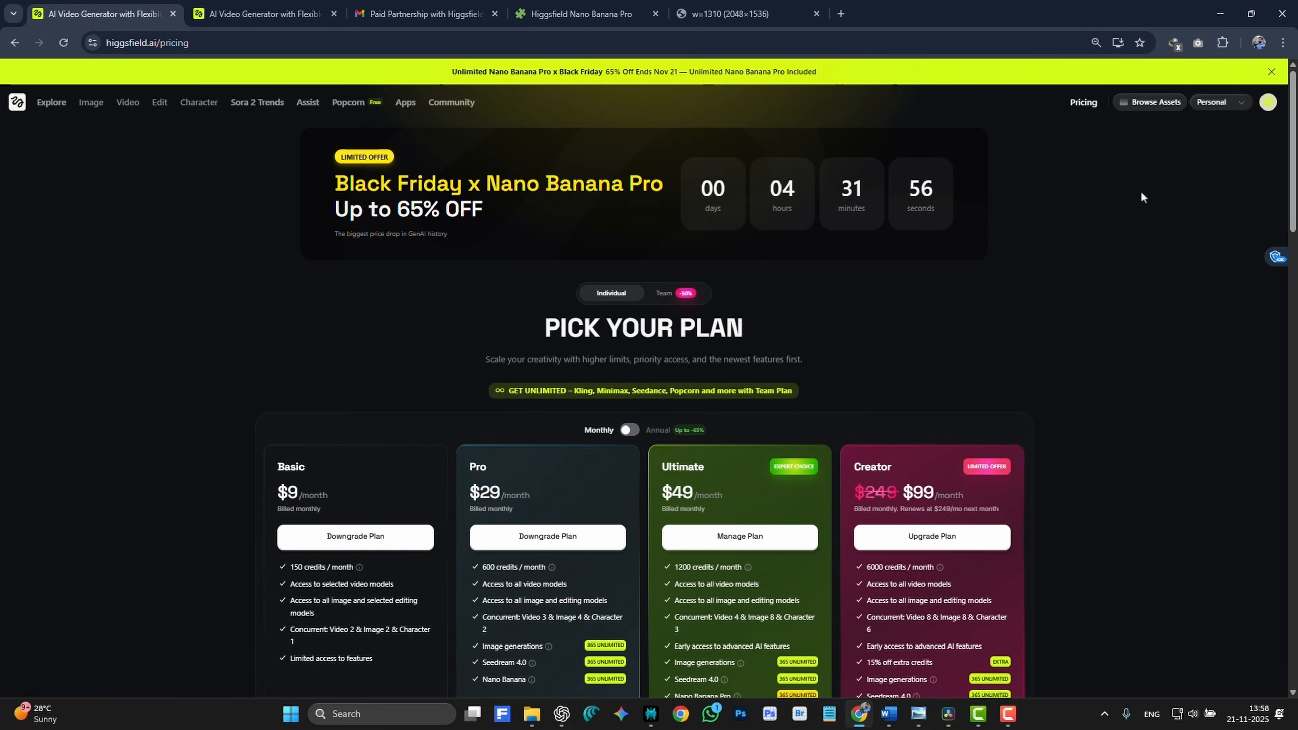
Step: Browse the Nano Banana Pro Gallery preview on the Higgsfield home page and open the full gallery
mouse_move(117, 105)
left_click(17, 101)
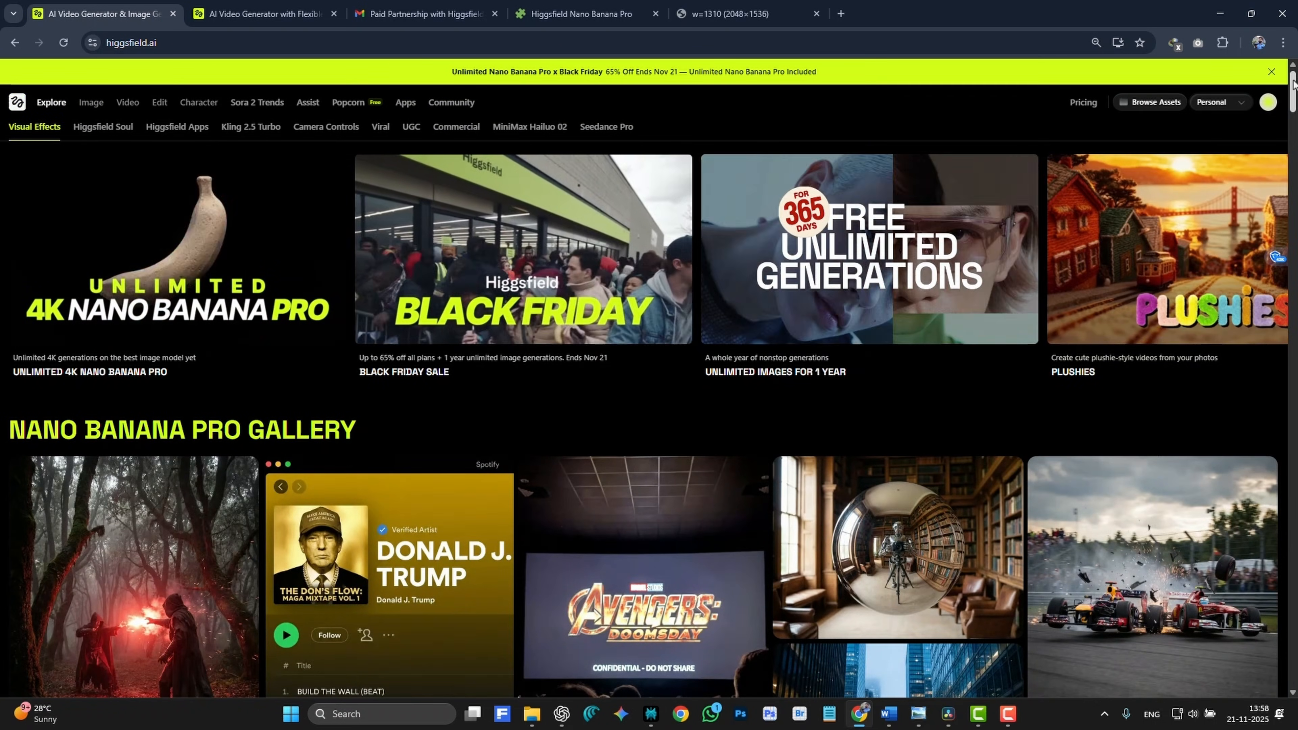
scroll(1294, 81, "down", 6)
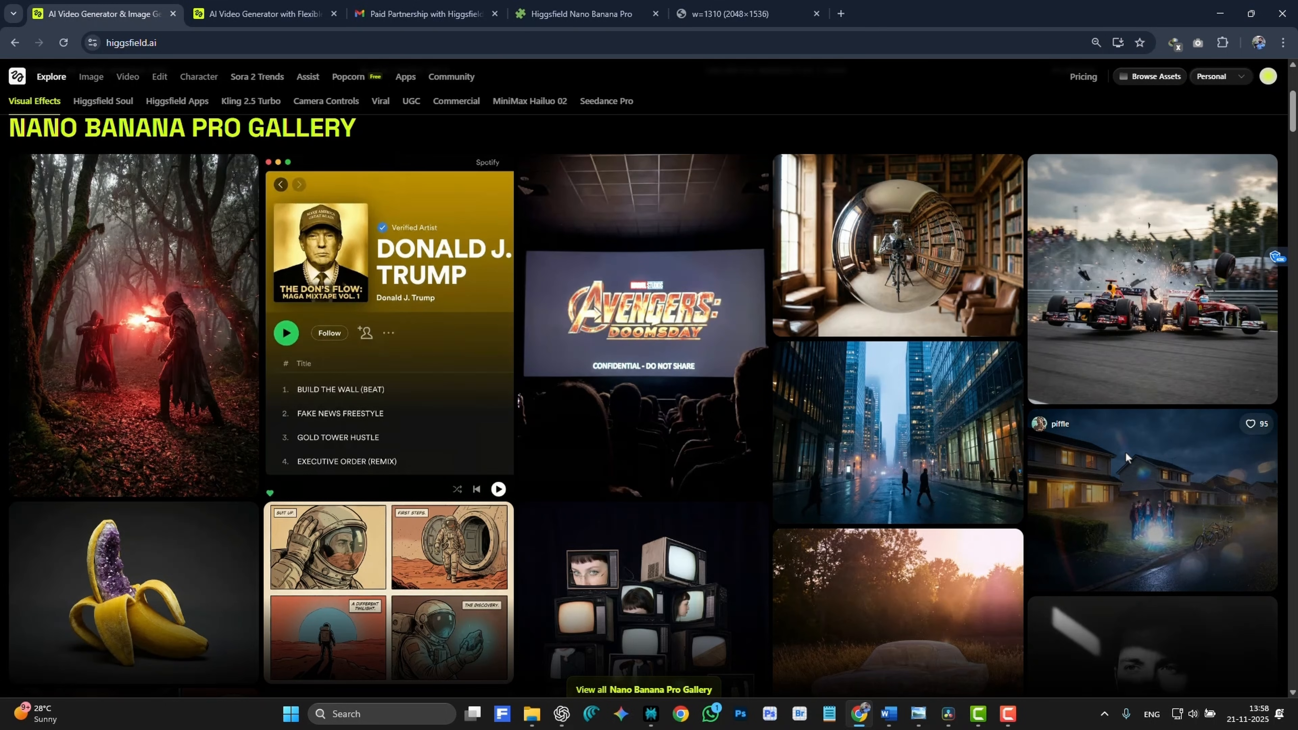
scroll(1275, 459, "down", 1)
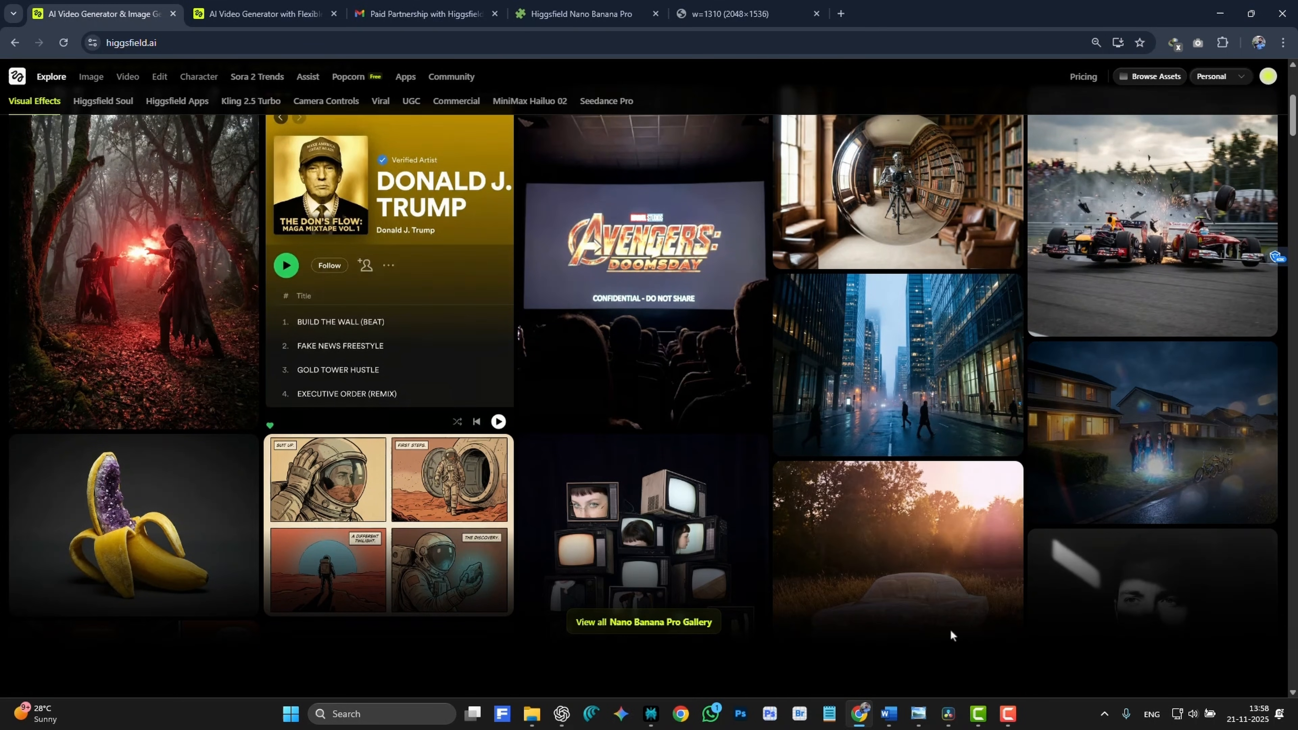
left_click(593, 622)
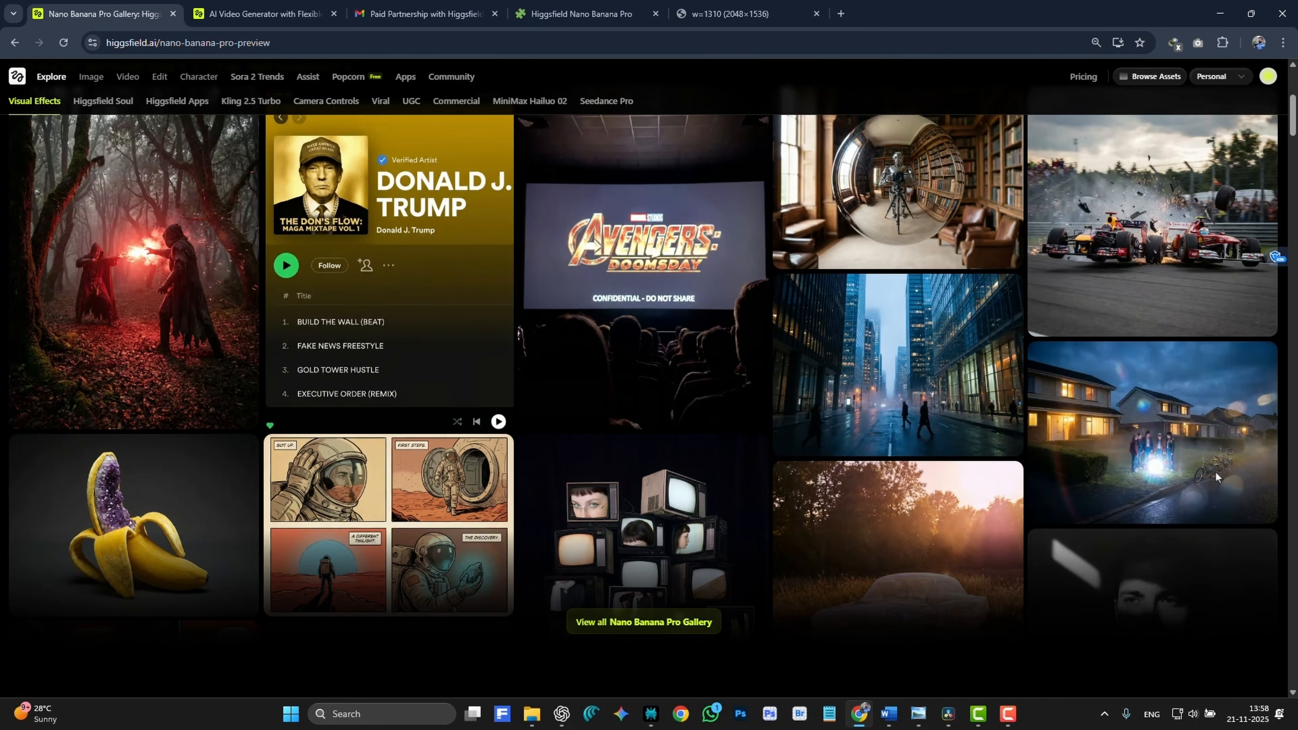